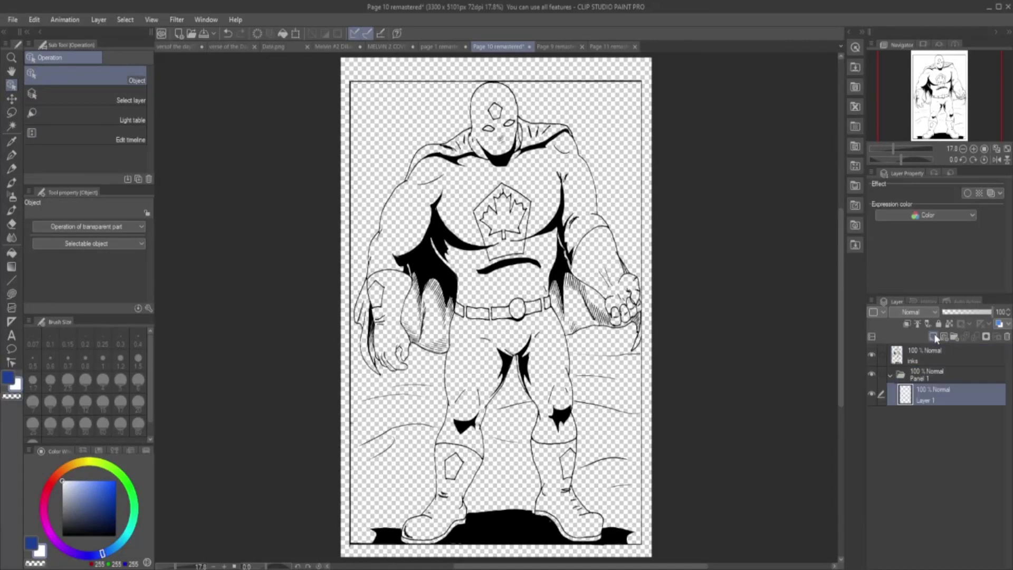
# - Move Layer 1 into the Canadian Shield folder and compare Page 10 against the coloured Page 9
pyautogui.moveTo(942, 414); pyautogui.dragTo(934, 390)
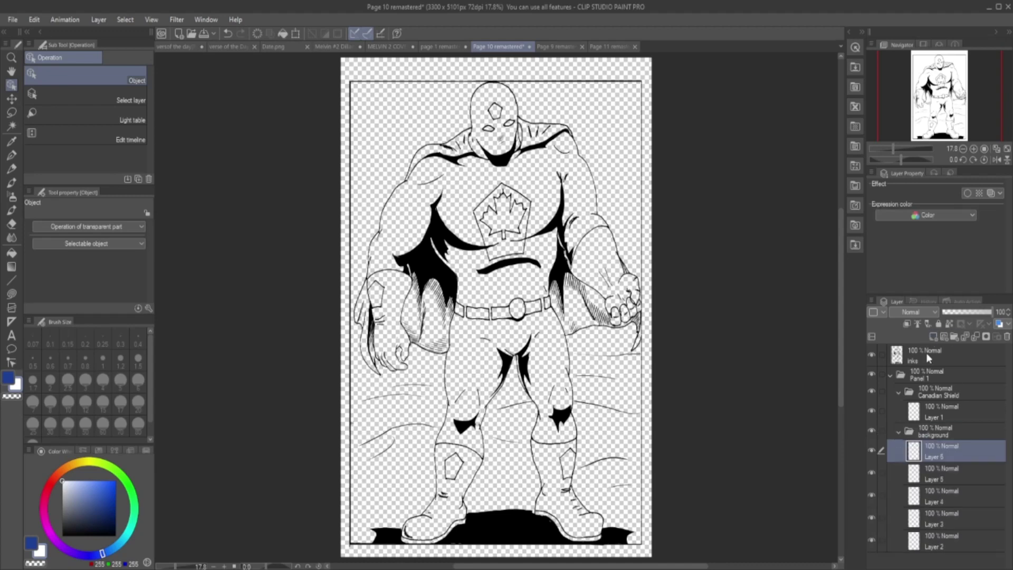
pyautogui.click(554, 46)
pyautogui.click(493, 46)
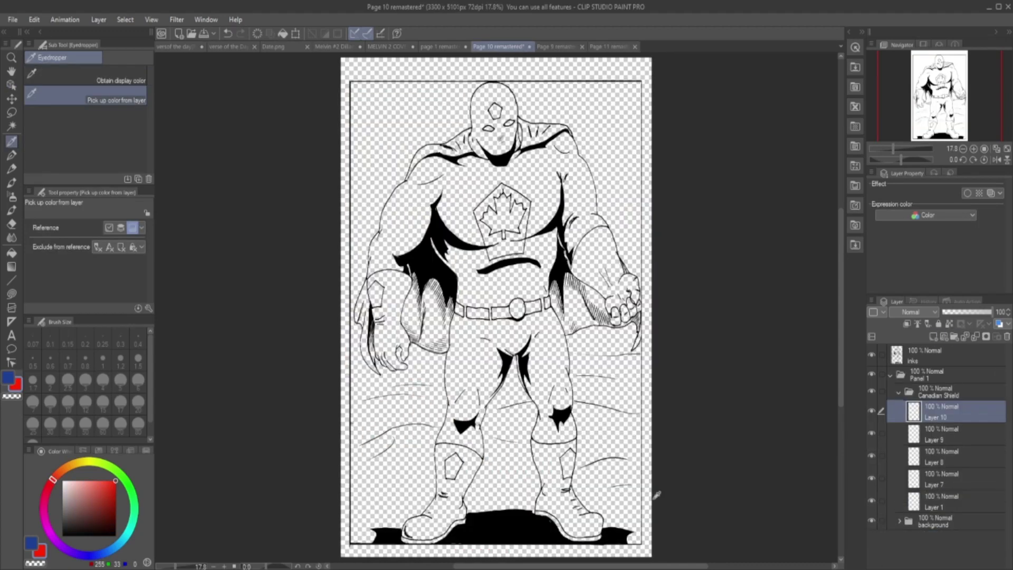
# - Lasso-fill the boots, forearms and gloves, chest shield, head and cape solid red
pyautogui.moveTo(559, 438); pyautogui.dragTo(540, 441)
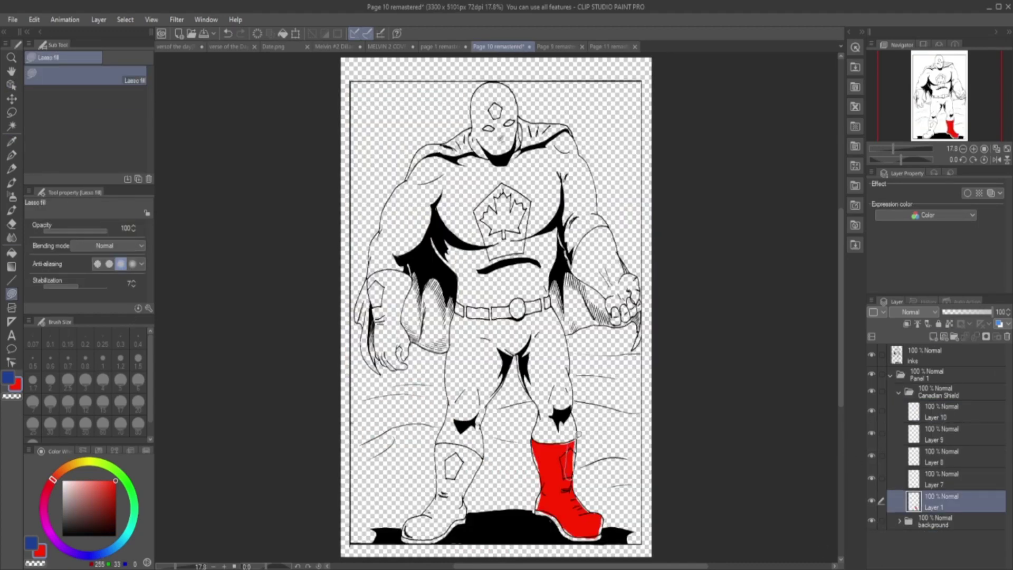
pyautogui.moveTo(437, 442); pyautogui.dragTo(465, 480)
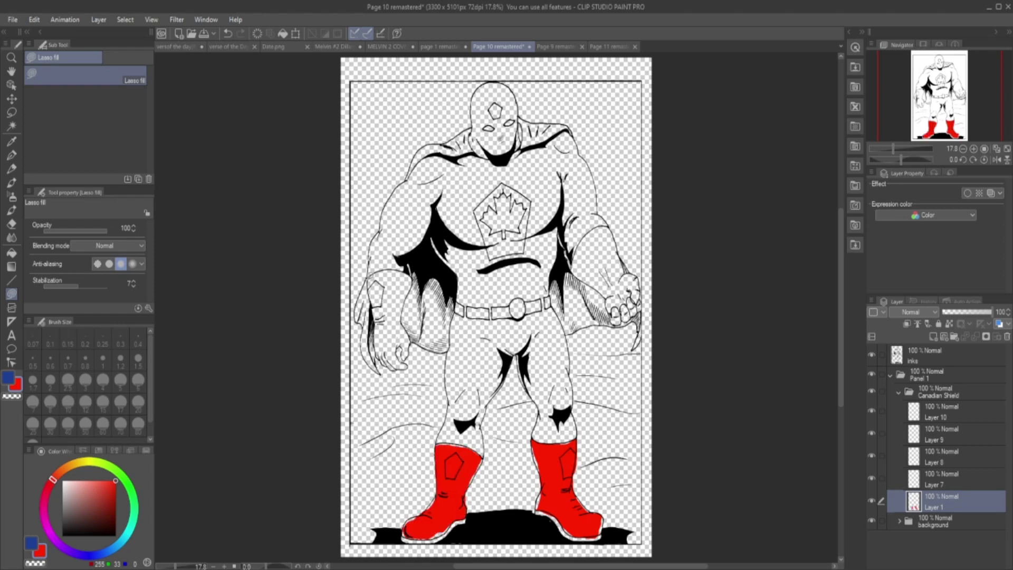
pyautogui.moveTo(417, 240); pyautogui.dragTo(454, 309)
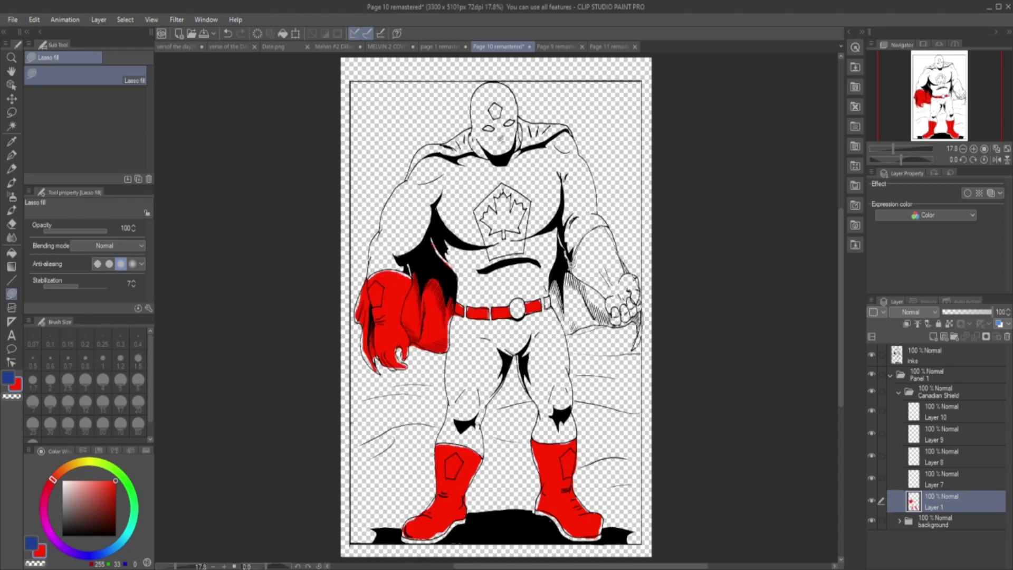
pyautogui.moveTo(549, 295); pyautogui.dragTo(610, 222)
pyautogui.moveTo(502, 185); pyautogui.dragTo(483, 206)
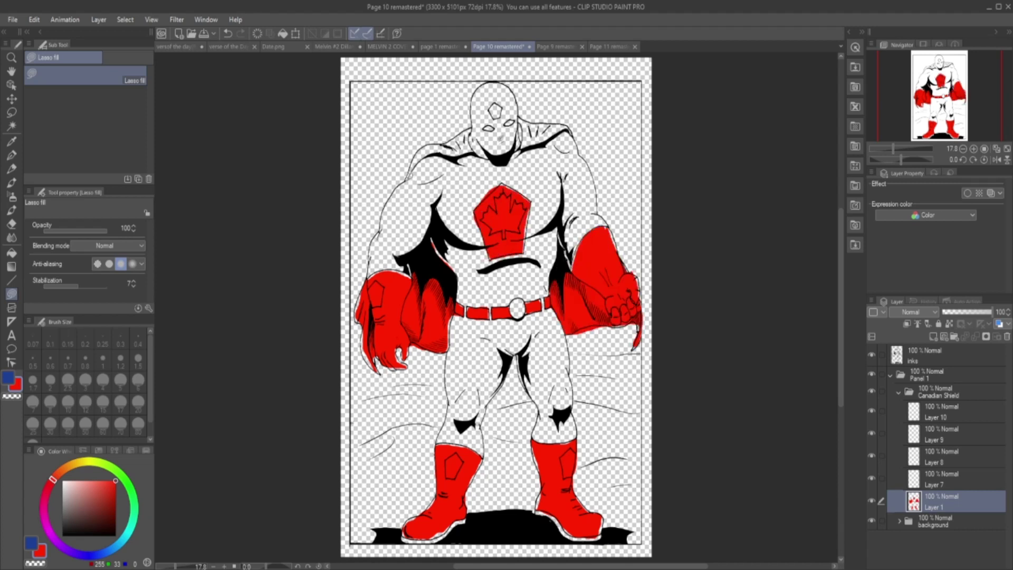
pyautogui.moveTo(479, 100); pyautogui.dragTo(480, 101)
# - On Layer 7, fill both boot diamond emblems, the legs and upper thighs white
pyautogui.click(945, 479)
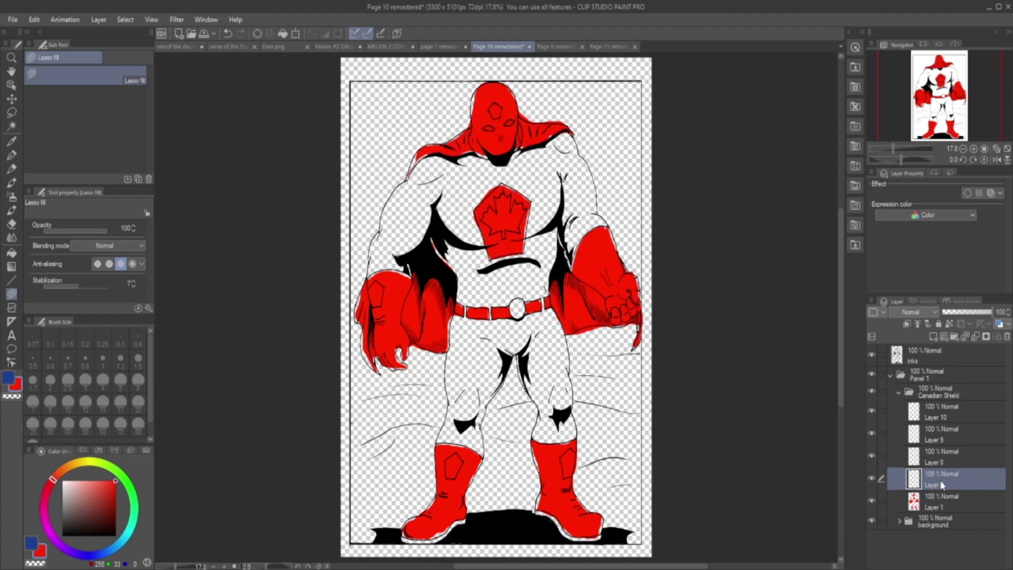
pyautogui.click(8, 378)
pyautogui.moveTo(449, 475); pyautogui.dragTo(449, 475)
pyautogui.moveTo(562, 453); pyautogui.dragTo(564, 454)
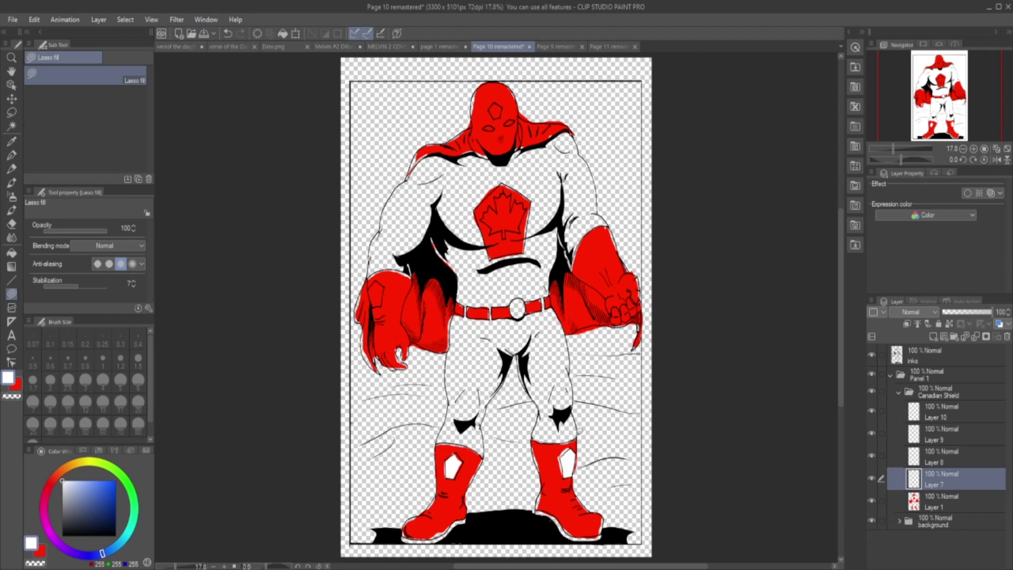
pyautogui.moveTo(522, 317); pyautogui.dragTo(523, 318)
pyautogui.moveTo(454, 317); pyautogui.dragTo(455, 317)
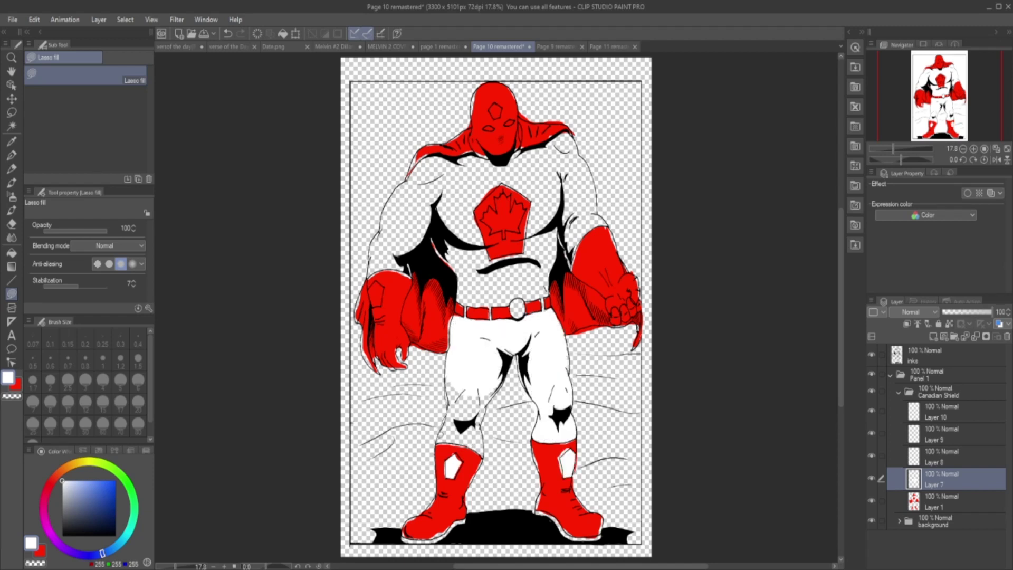
pyautogui.moveTo(443, 380); pyautogui.dragTo(445, 381)
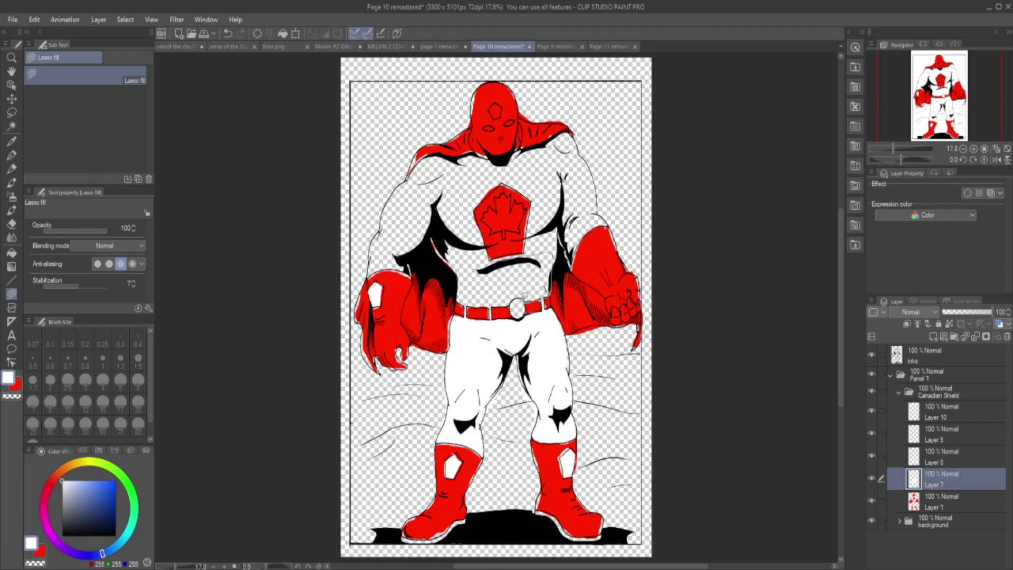
# - Fill the belly, chest, shoulders, upper arms and the shield's maple leaf white
pyautogui.moveTo(524, 294); pyautogui.dragTo(505, 259)
pyautogui.moveTo(606, 215); pyautogui.dragTo(604, 219)
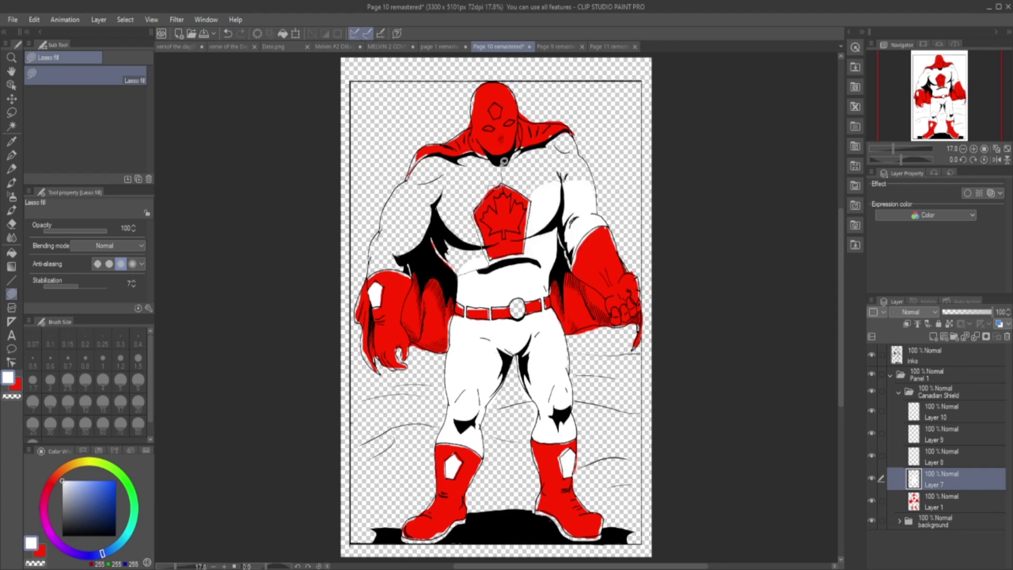
pyautogui.moveTo(504, 161); pyautogui.dragTo(389, 264)
pyautogui.moveTo(438, 158); pyautogui.dragTo(369, 275)
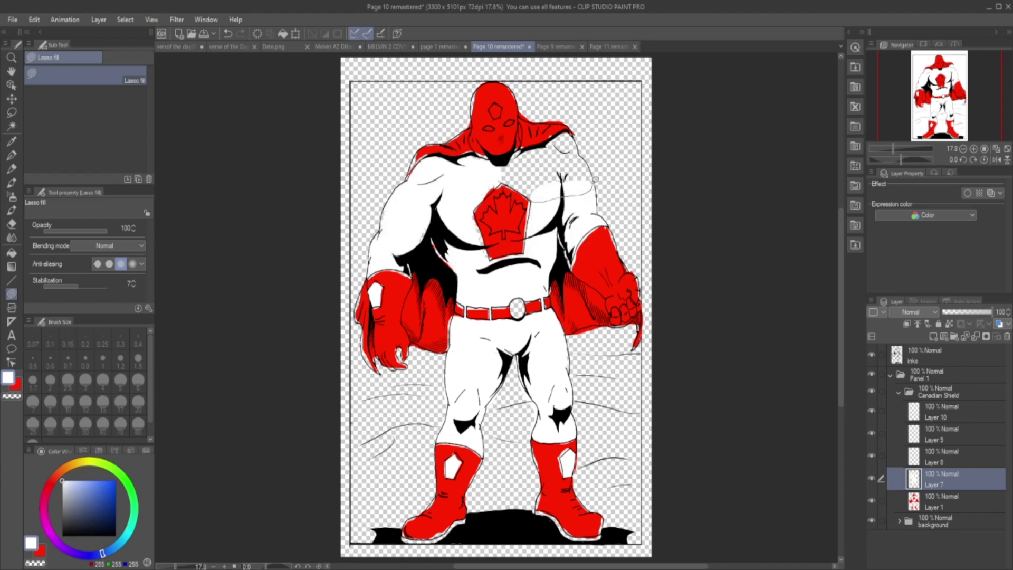
pyautogui.moveTo(510, 153); pyautogui.dragTo(504, 158)
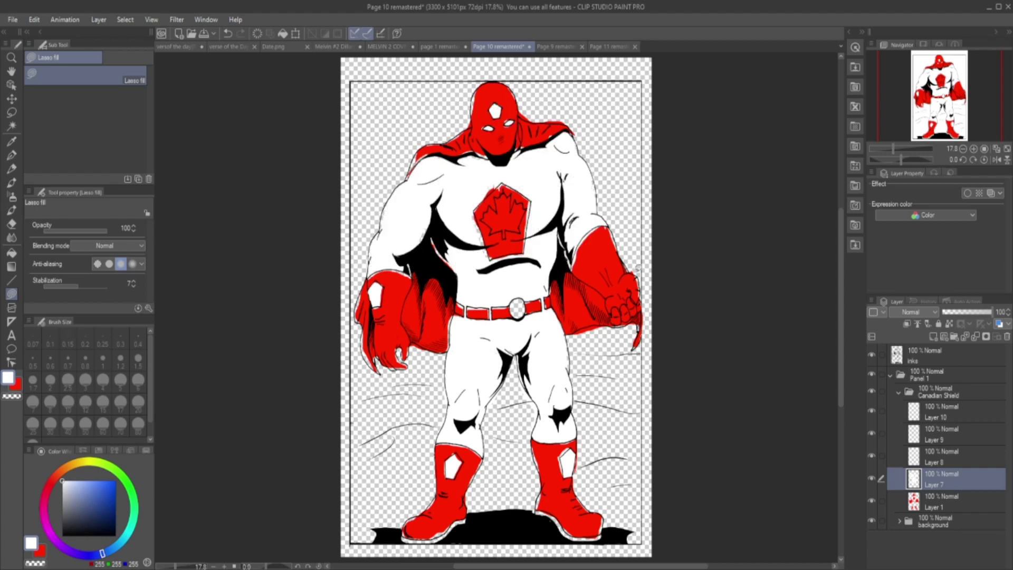
pyautogui.moveTo(491, 231); pyautogui.dragTo(511, 228)
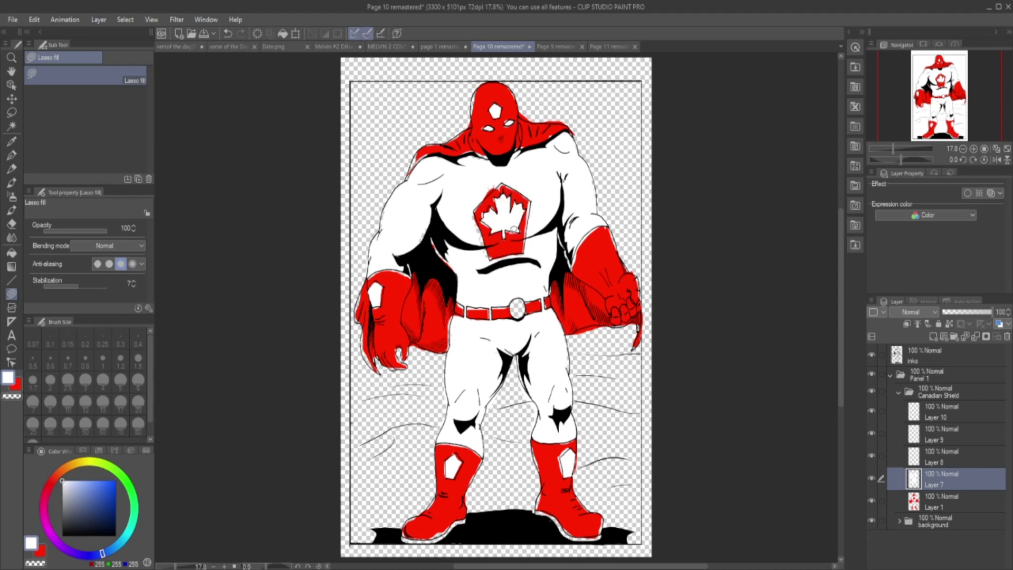
# - On background Layer 3, fill the lower canvas white for snowy ground
pyautogui.click(900, 521)
pyautogui.click(955, 533)
pyautogui.press('m')
pyautogui.moveTo(350, 246); pyautogui.dragTo(641, 543)
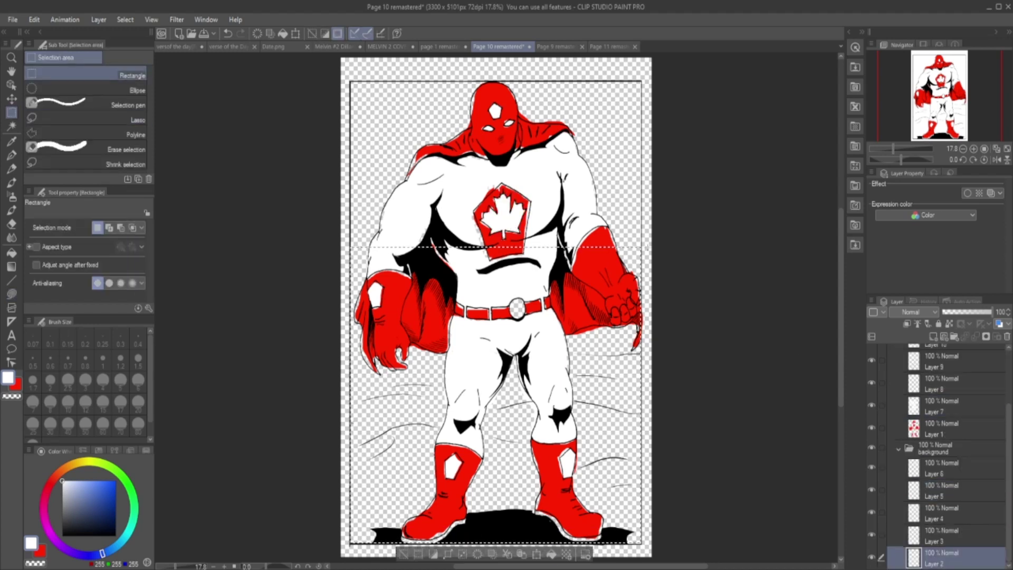
pyautogui.hotkey('alt', 'BackSpace')
# - Move Layer 3 below Layer 2 and fill the upper canvas with blue sky
pyautogui.moveTo(955, 533); pyautogui.dragTo(945, 561)
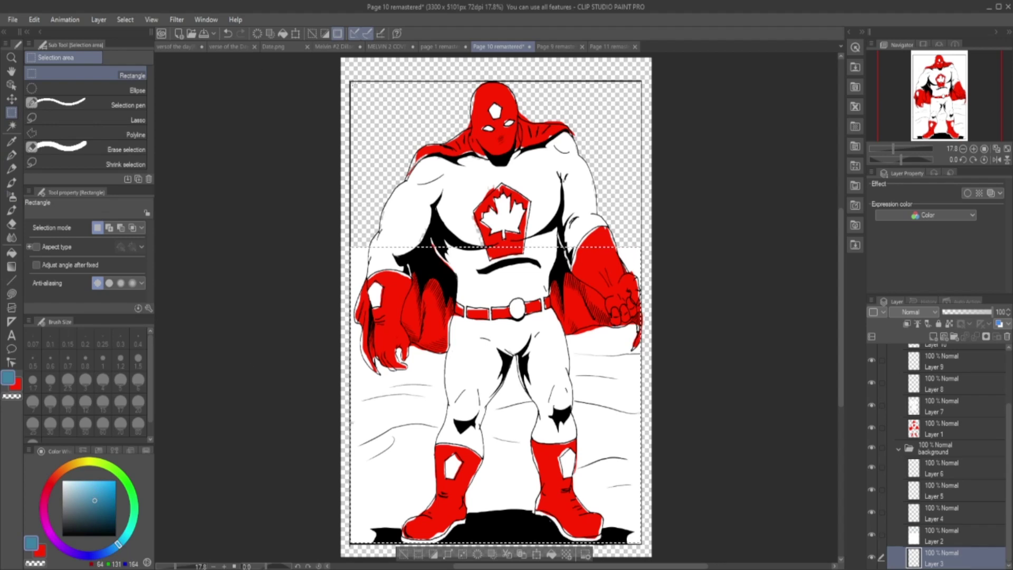
pyautogui.moveTo(350, 82); pyautogui.dragTo(641, 267)
pyautogui.hotkey('alt', 'BackSpace')
pyautogui.hotkey('ctrl', 'd')
# - On Layer 8, shade the bottoms of both boots dark red
pyautogui.press('m')
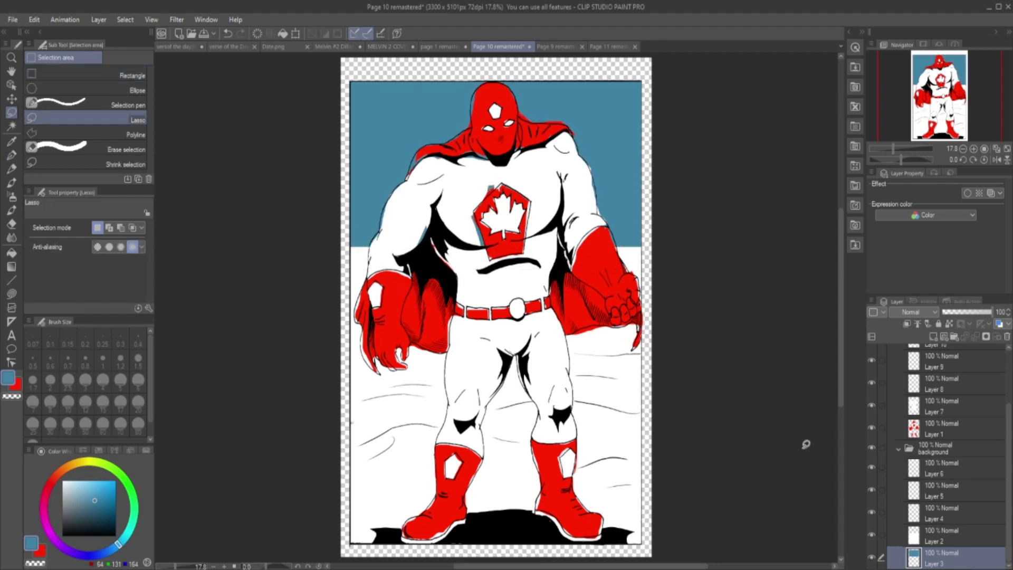
pyautogui.click(898, 449)
pyautogui.click(942, 456)
pyautogui.click(11, 294)
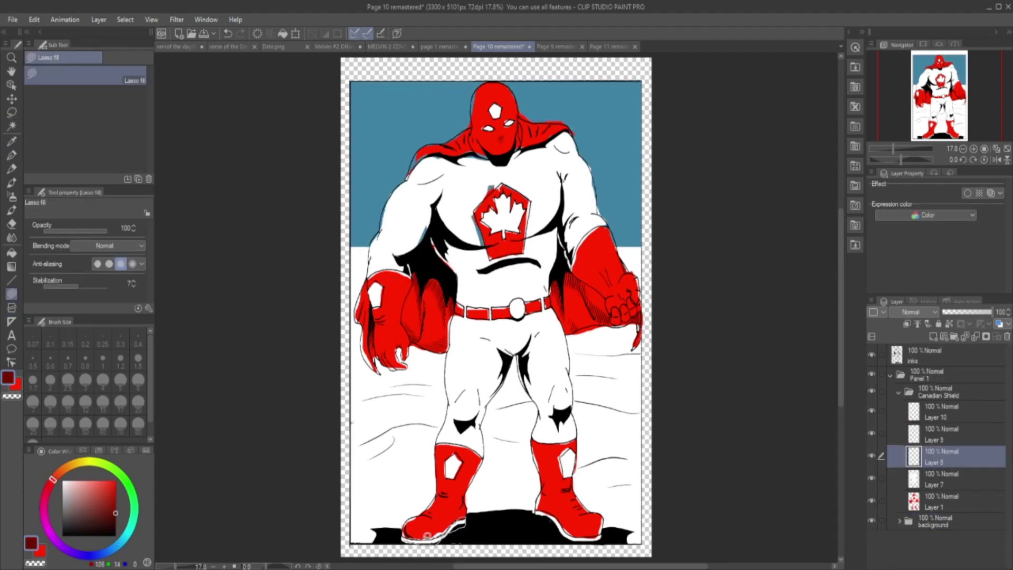
pyautogui.moveTo(427, 535); pyautogui.dragTo(406, 528)
pyautogui.moveTo(536, 514); pyautogui.dragTo(601, 541)
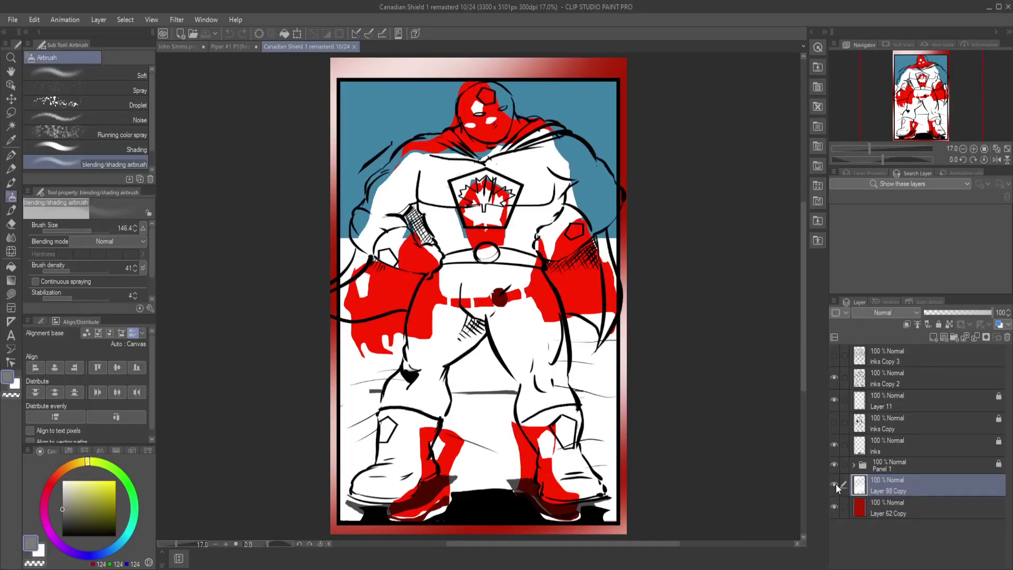
# - In the Canadian Shield 1 file, show the background folder, hide Layers 7–10, and select Layer 1
pyautogui.click(836, 483)
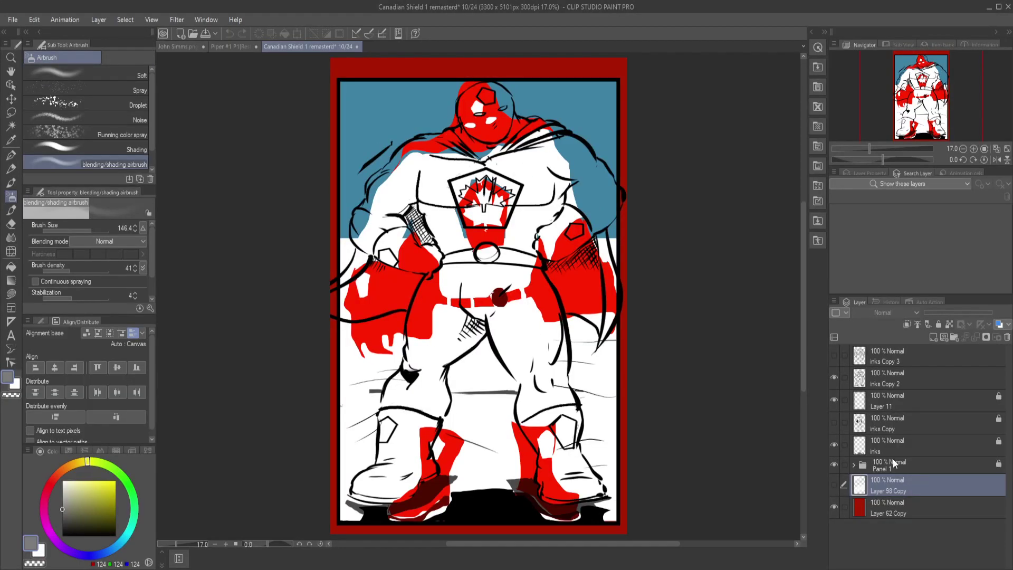
pyautogui.click(892, 458)
pyautogui.scroll(-3, 897, 475)
pyautogui.click(833, 534)
pyautogui.moveTo(831, 492); pyautogui.dragTo(834, 425)
pyautogui.click(897, 514)
# - Erase stray red below the left glove and around both boots
pyautogui.scroll(3, 491, 264)
pyautogui.click(10, 140)
pyautogui.click(11, 224)
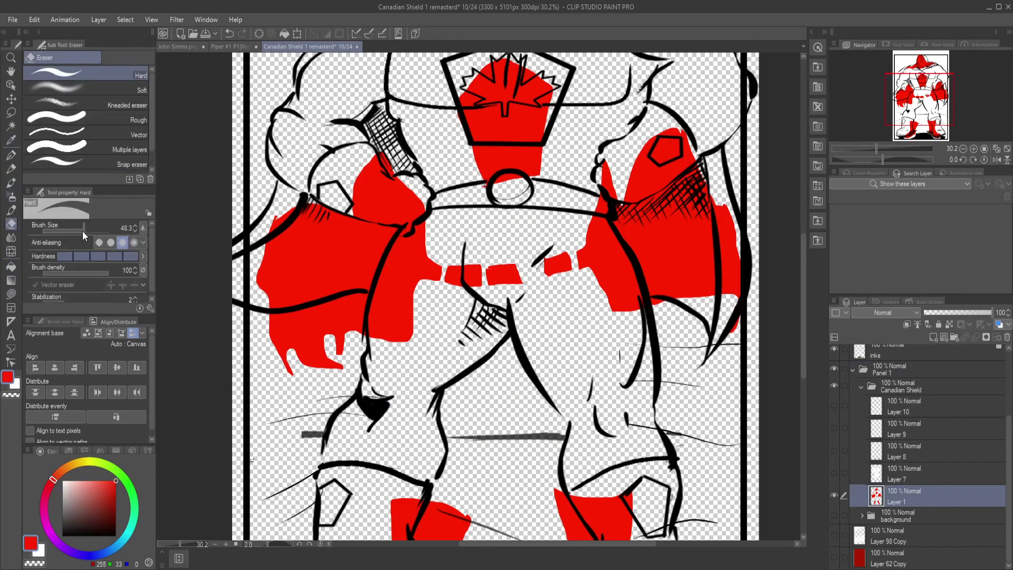
pyautogui.moveTo(285, 348)
pyautogui.mouseDown()
pyautogui.moveTo(401, 285)
pyautogui.moveTo(426, 236)
pyautogui.moveTo(655, 316)
pyautogui.moveTo(596, 180)
pyautogui.moveTo(506, 169)
pyautogui.mouseUp()
pyautogui.scroll(-3, 621, 457)
pyautogui.moveTo(621, 457)
pyautogui.mouseDown()
pyautogui.moveTo(585, 427)
pyautogui.moveTo(581, 352)
pyautogui.moveTo(339, 461)
pyautogui.moveTo(418, 444)
pyautogui.moveTo(448, 375)
pyautogui.moveTo(451, 347)
pyautogui.mouseUp()
pyautogui.scroll(3, 450, 348)
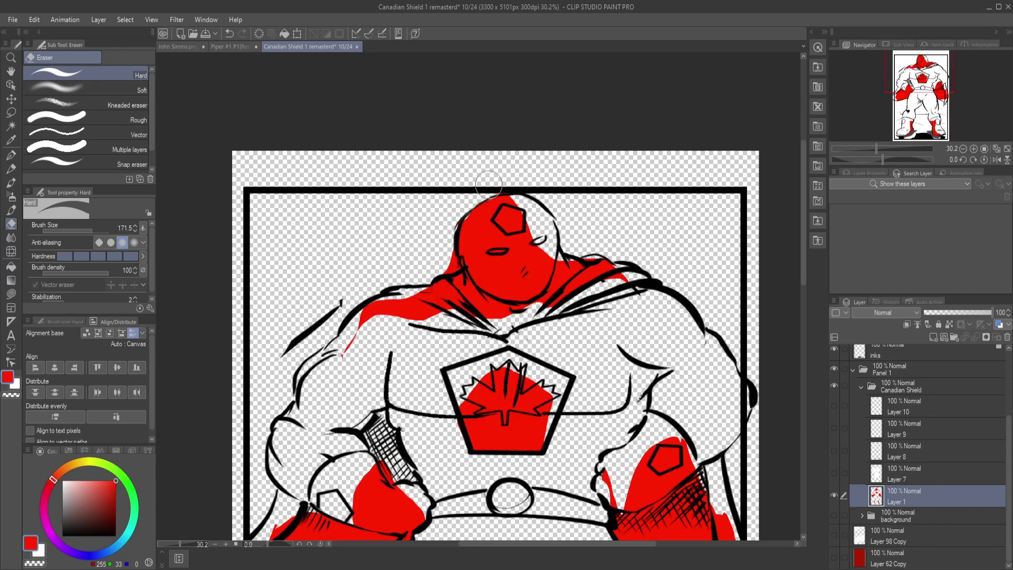
pyautogui.scroll(2, 918, 422)
# - On the inks Copy 2 layer, ink a black curved line along the collar
pyautogui.click(897, 446)
pyautogui.click(897, 401)
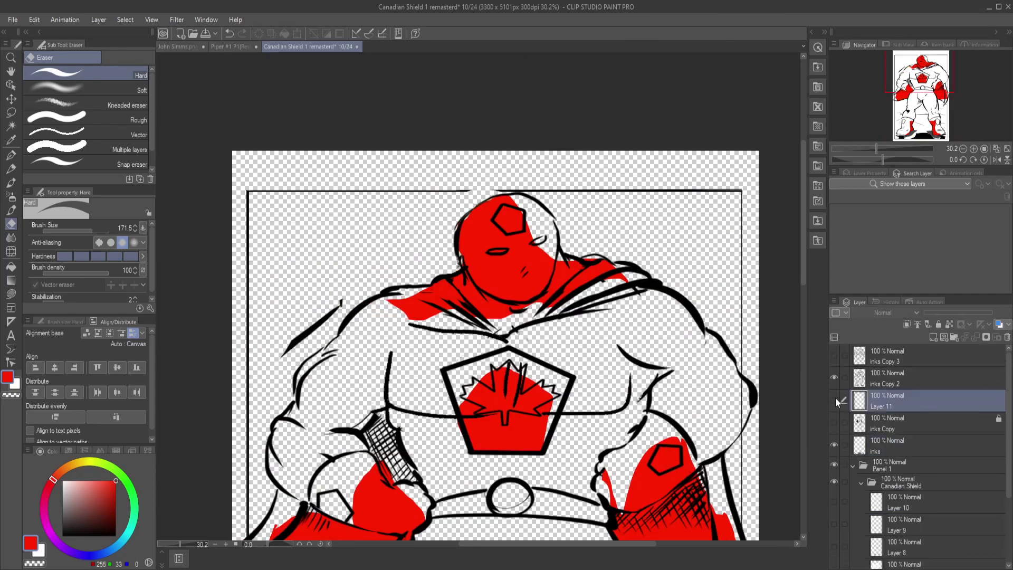
pyautogui.click(897, 378)
pyautogui.click(115, 535)
pyautogui.click(11, 157)
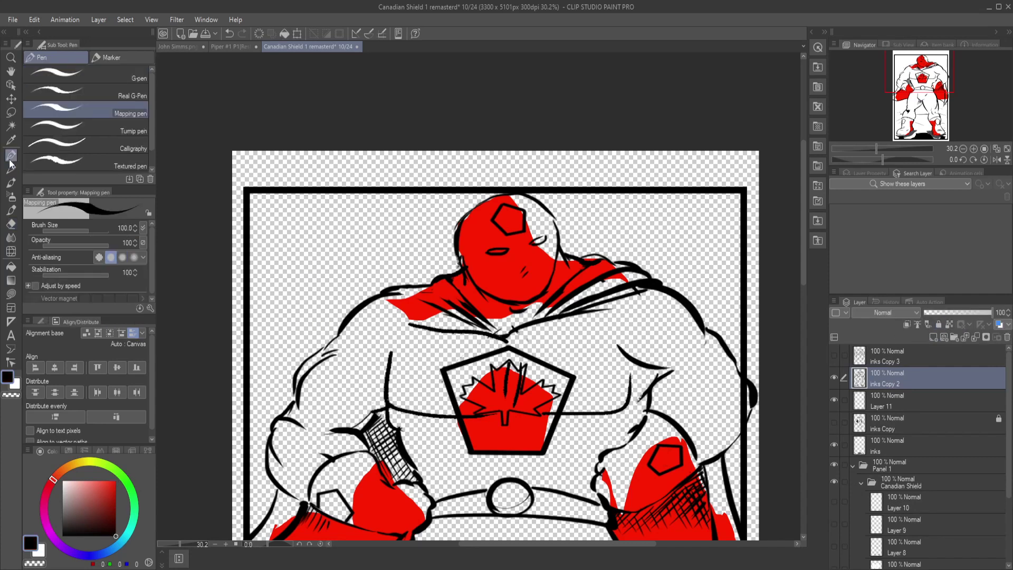
pyautogui.press('e')
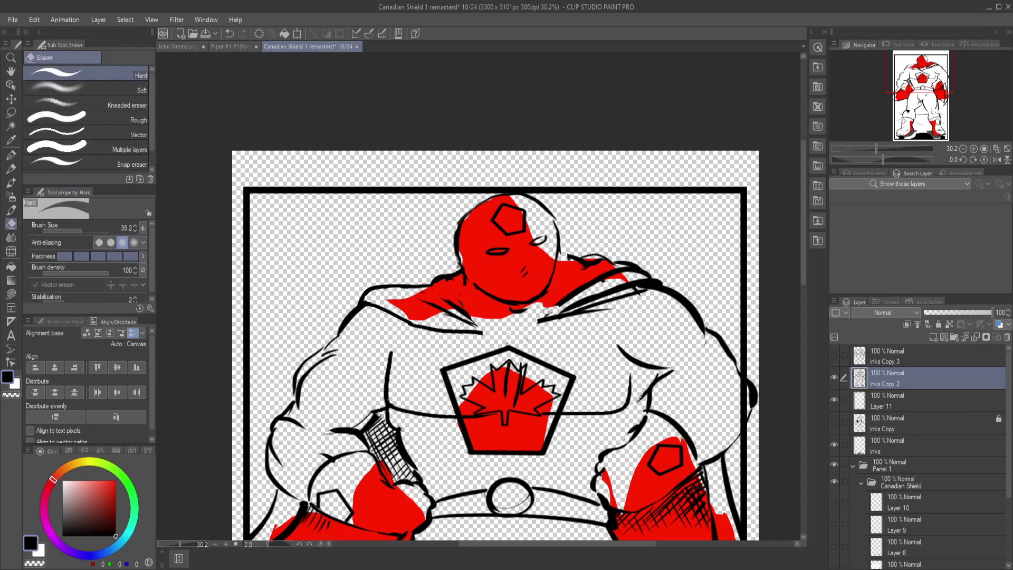
pyautogui.press('p')
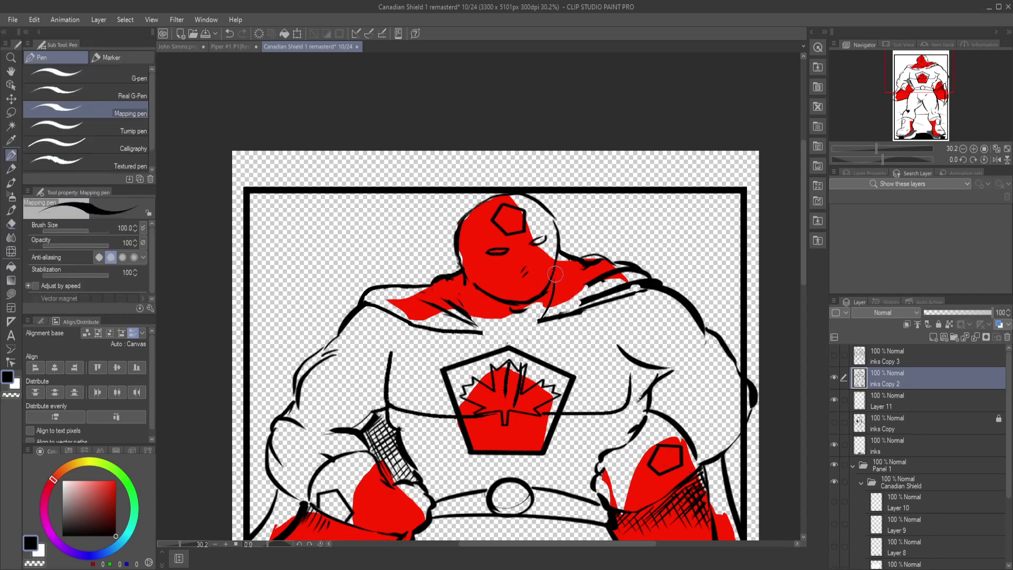
pyautogui.moveTo(478, 330); pyautogui.dragTo(543, 316)
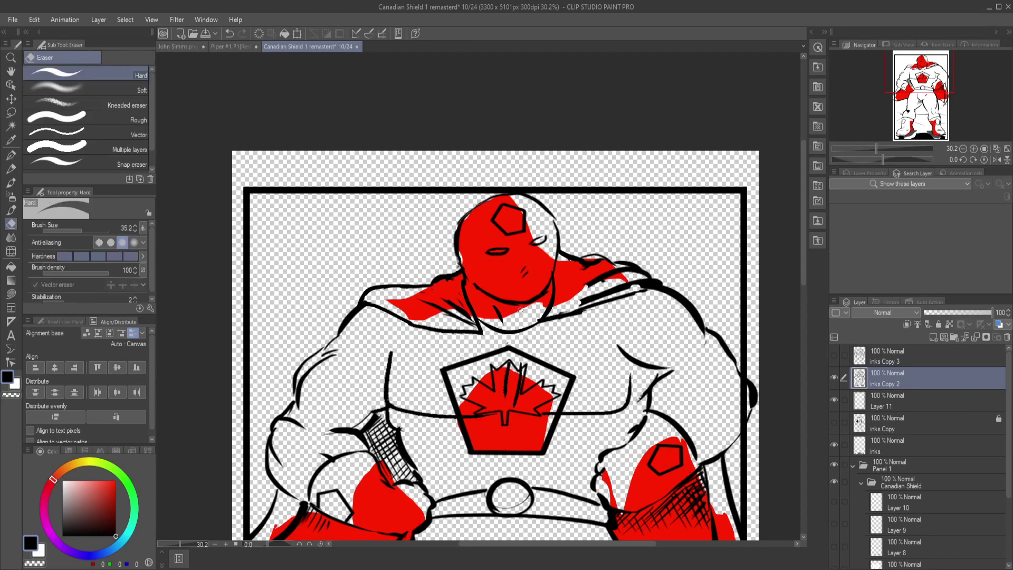
pyautogui.scroll(-3, 895, 486)
pyautogui.click(897, 509)
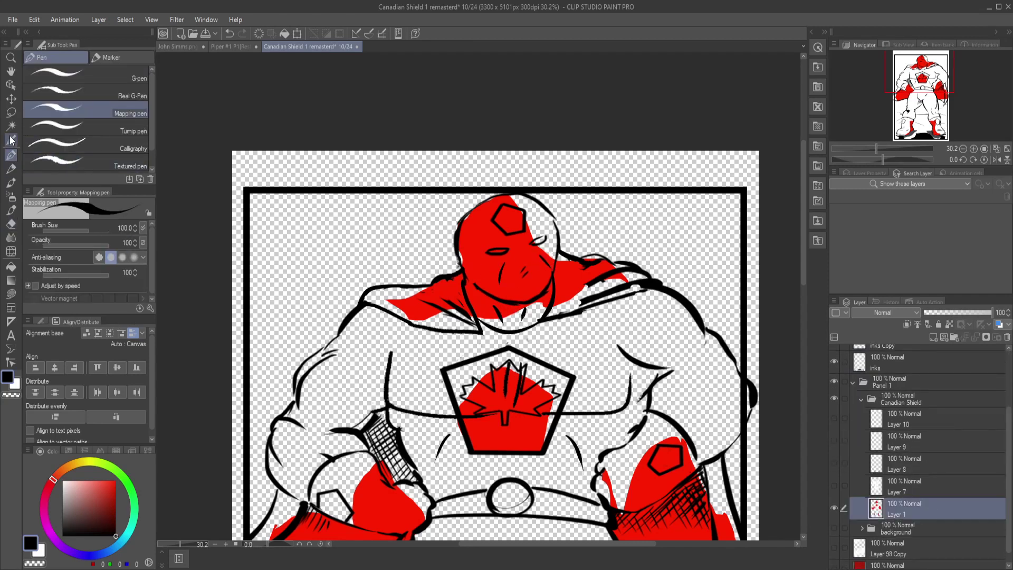
# - Lasso-fill the forearm, fist, both shoulders with cape, and the neck area red
pyautogui.press('u')
pyautogui.moveTo(393, 420); pyautogui.dragTo(404, 501)
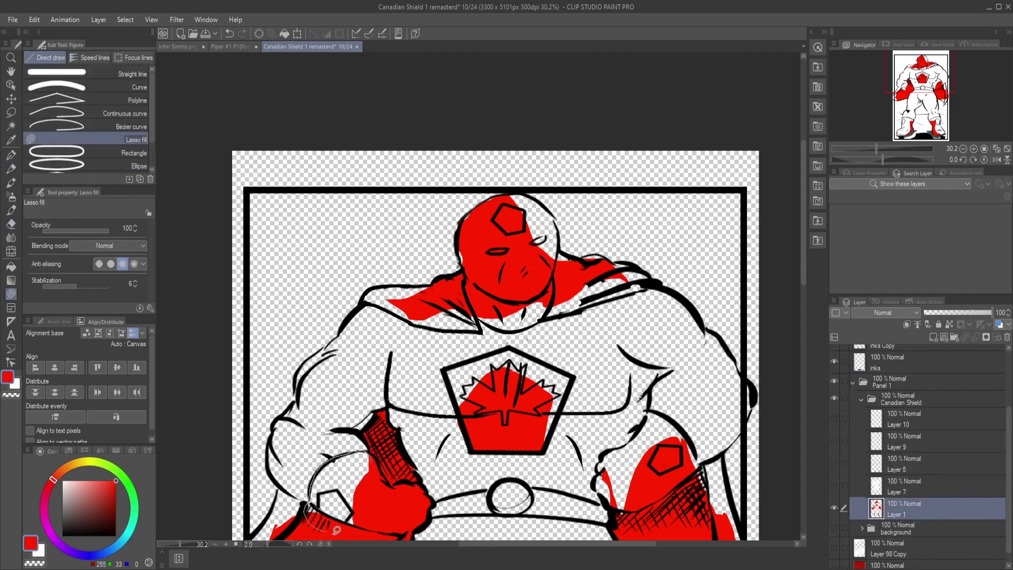
pyautogui.moveTo(336, 529); pyautogui.dragTo(341, 528)
pyautogui.moveTo(370, 316)
pyautogui.mouseDown()
pyautogui.moveTo(427, 325)
pyautogui.moveTo(381, 290)
pyautogui.mouseUp()
pyautogui.moveTo(481, 317)
pyautogui.mouseDown()
pyautogui.moveTo(551, 279)
pyautogui.moveTo(536, 295)
pyautogui.mouseUp()
pyautogui.moveTo(538, 320); pyautogui.dragTo(558, 313)
pyautogui.moveTo(618, 259)
pyautogui.mouseDown()
pyautogui.moveTo(589, 253)
pyautogui.moveTo(505, 199)
pyautogui.moveTo(559, 248)
pyautogui.mouseUp()
# - Touch up the red fills and fill the cape area left of the glove red
pyautogui.press('e')
pyautogui.scroll(2, 361, 360)
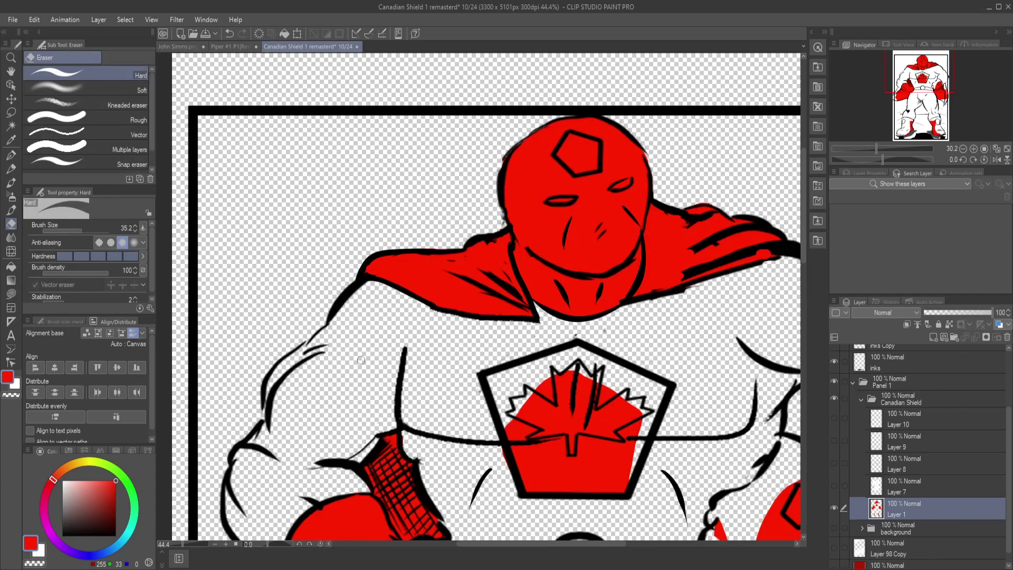
pyautogui.click(11, 293)
pyautogui.moveTo(575, 364)
pyautogui.mouseDown()
pyautogui.moveTo(655, 464)
pyautogui.moveTo(570, 438)
pyautogui.mouseUp()
pyautogui.moveTo(538, 343); pyautogui.dragTo(496, 422)
pyautogui.press('e')
pyautogui.scroll(-5, 754, 313)
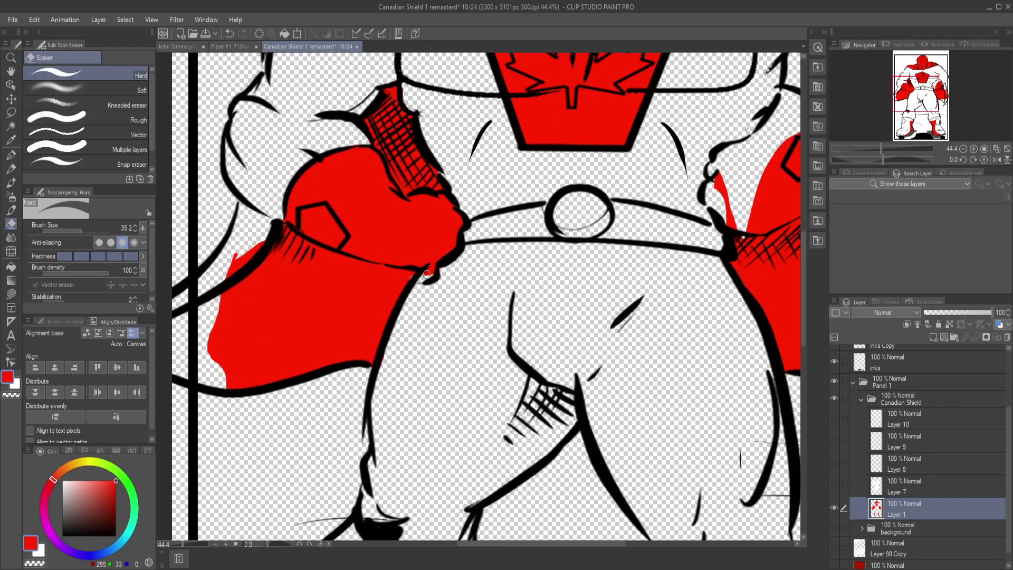
pyautogui.press('u')
pyautogui.moveTo(293, 268); pyautogui.dragTo(227, 391)
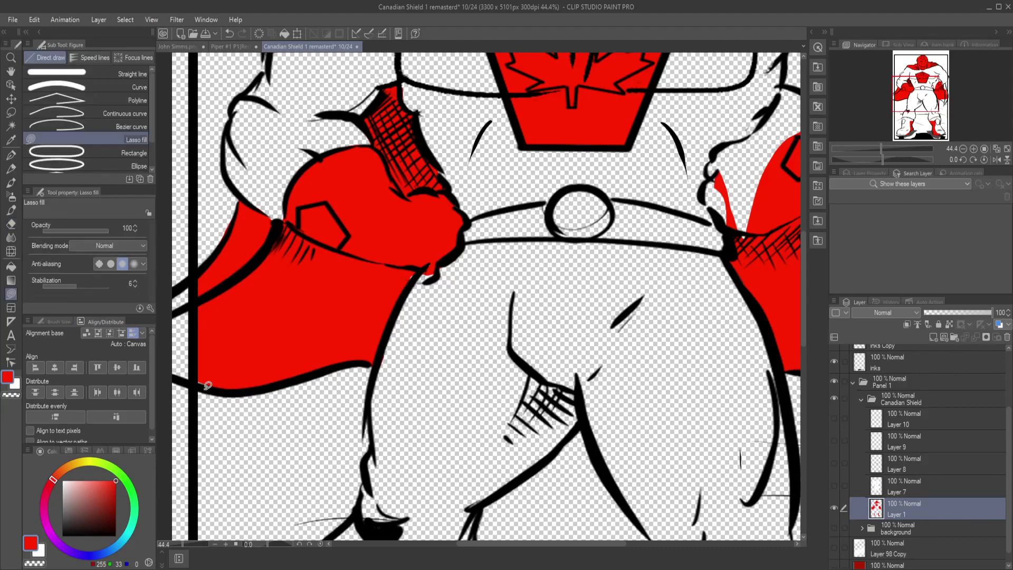
# - On inks Copy 2, ink three vertical divider lines across the belt beside the buckle
pyautogui.scroll(3, 981, 403)
pyautogui.click(928, 378)
pyautogui.press('e')
pyautogui.press('p')
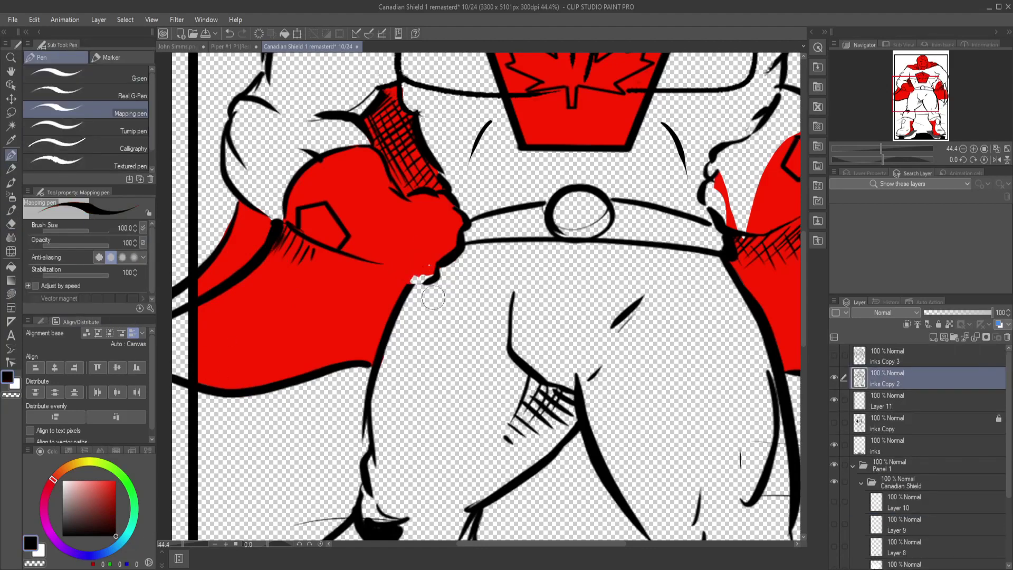
pyautogui.moveTo(474, 216); pyautogui.dragTo(473, 238)
pyautogui.moveTo(640, 207); pyautogui.dragTo(638, 236)
pyautogui.moveTo(650, 209); pyautogui.dragTo(648, 236)
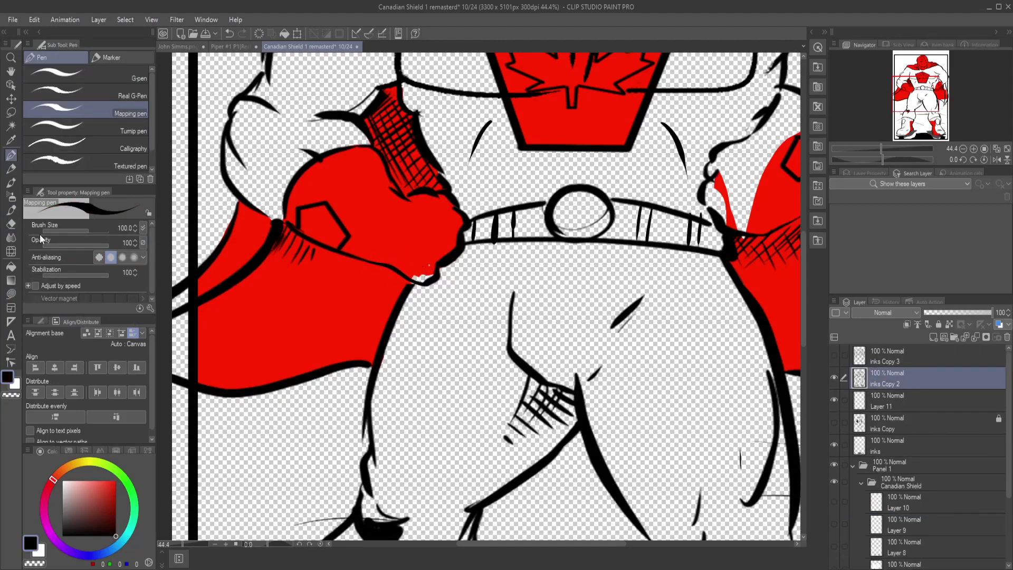
pyautogui.scroll(-4, 974, 514)
pyautogui.click(973, 496)
# - Fill the lower and upper parts of the left boot red on Layer 1
pyautogui.press('u')
pyautogui.scroll(-3, 804, 359)
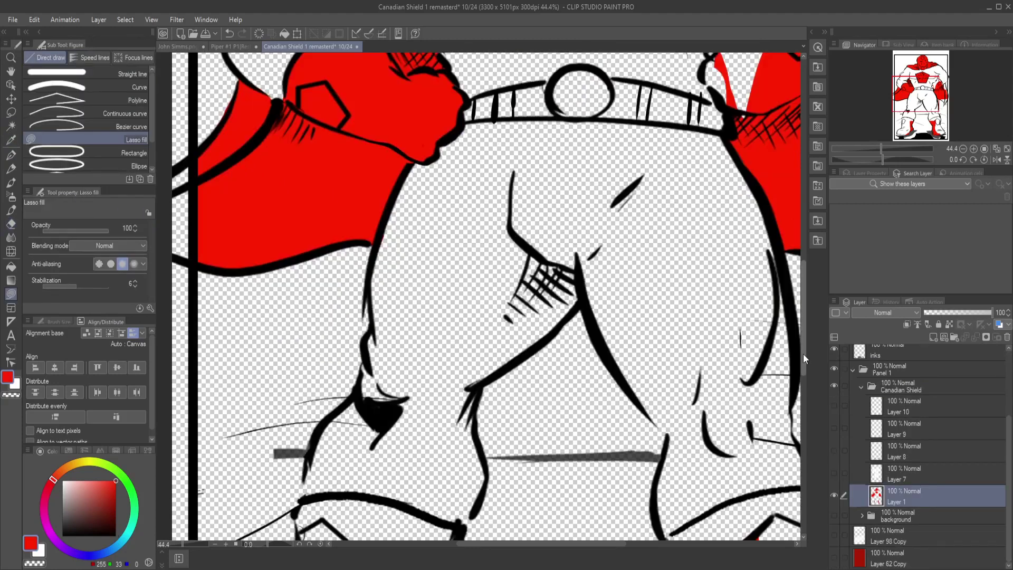
pyautogui.scroll(-3, 804, 359)
pyautogui.moveTo(235, 477)
pyautogui.mouseDown()
pyautogui.moveTo(325, 492)
pyautogui.moveTo(268, 403)
pyautogui.moveTo(234, 477)
pyautogui.mouseUp()
pyautogui.press('e')
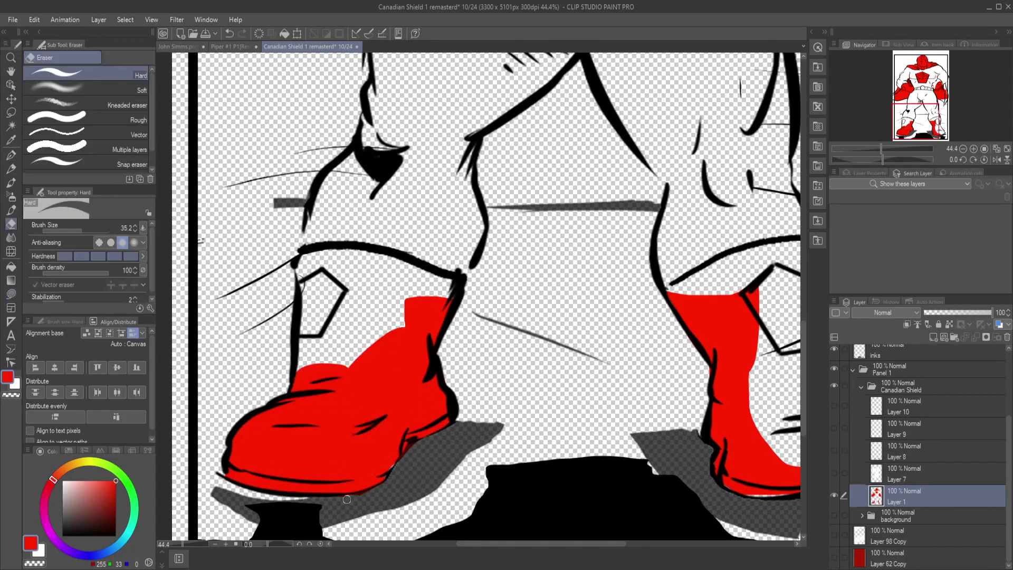
pyautogui.press('u')
pyautogui.moveTo(459, 274)
pyautogui.mouseDown()
pyautogui.moveTo(343, 296)
pyautogui.moveTo(453, 274)
pyautogui.mouseUp()
pyautogui.moveTo(301, 248)
pyautogui.mouseDown()
pyautogui.moveTo(300, 370)
pyautogui.moveTo(369, 364)
pyautogui.mouseUp()
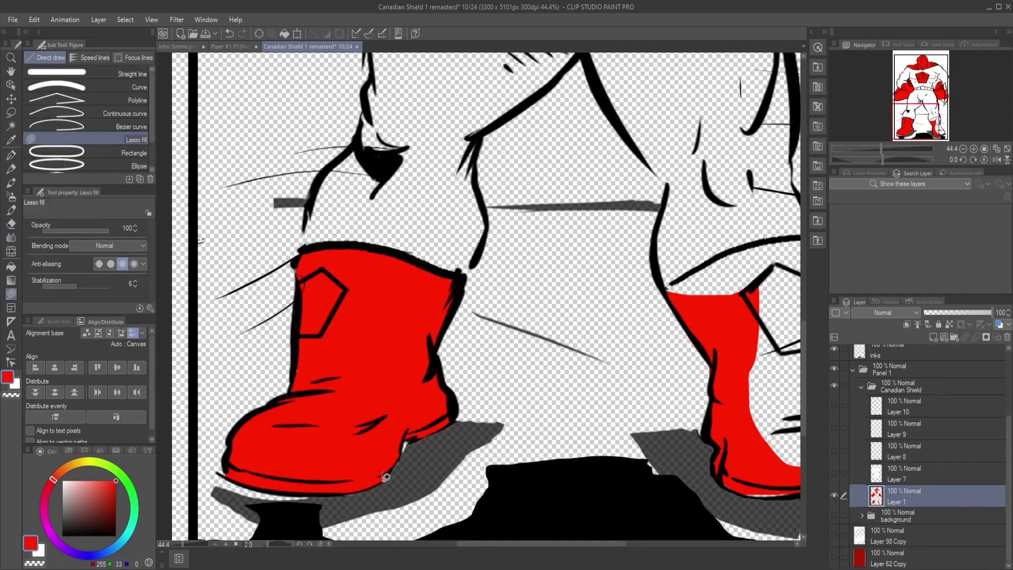
# - Switch between inks Copy 2 and Layer 1, trying black ink and the eraser
pyautogui.click(10, 224)
pyautogui.moveTo(125, 480); pyautogui.dragTo(115, 536)
pyautogui.press('p')
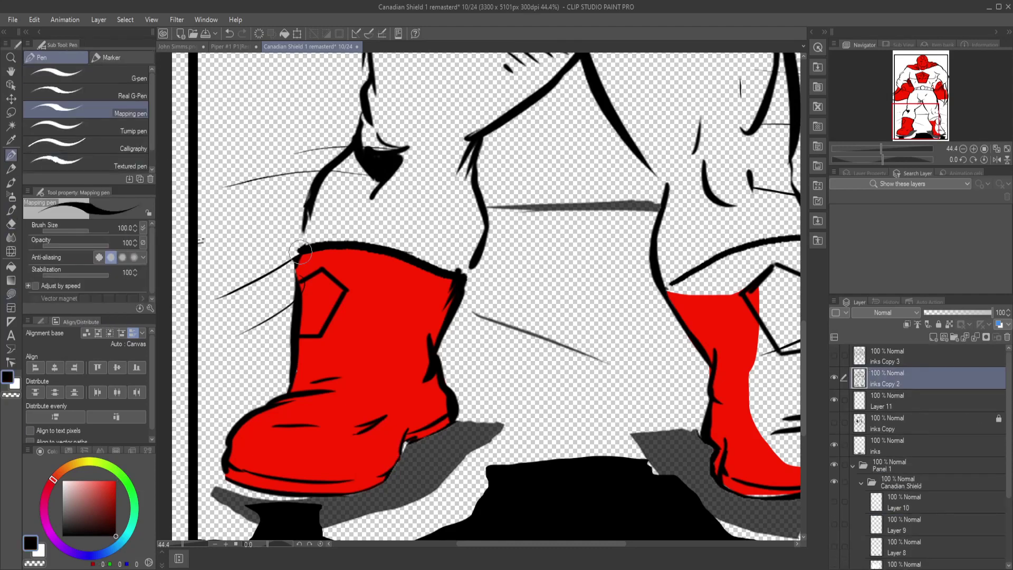
pyautogui.keyDown('ctrl'); pyautogui.keyDown('shift'); pyautogui.click(416, 249); pyautogui.keyUp('shift'); pyautogui.keyUp('ctrl')
pyautogui.press('e')
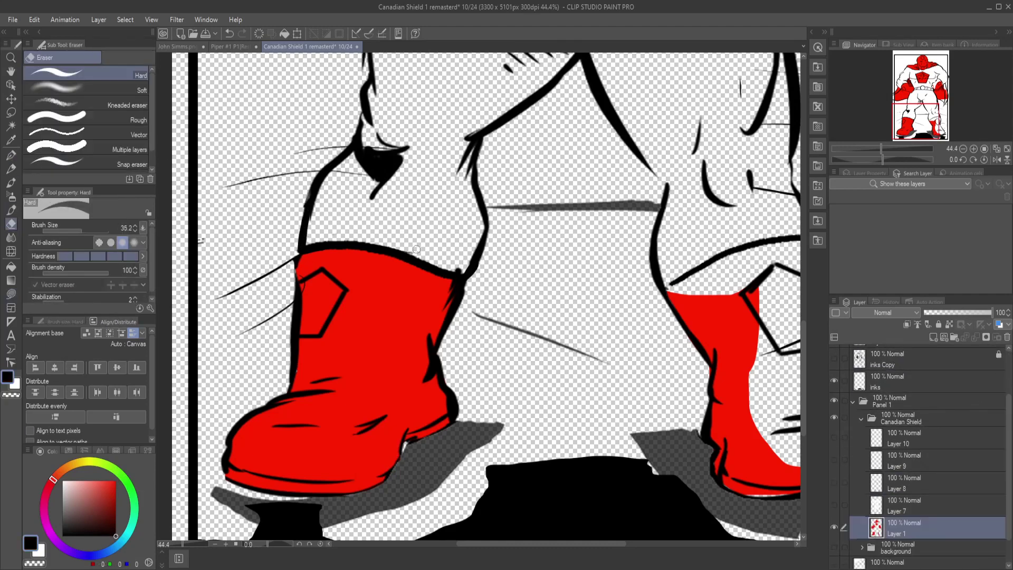
pyautogui.keyDown('ctrl'); pyautogui.keyDown('shift'); pyautogui.click(456, 266); pyautogui.keyUp('shift'); pyautogui.keyUp('ctrl')
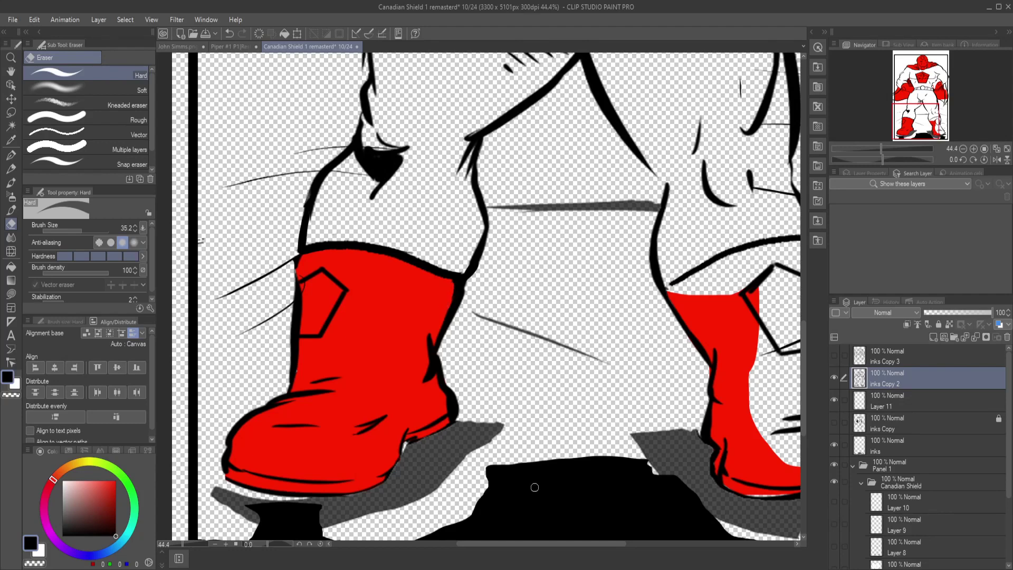
pyautogui.hscroll(5, 709, 432)
pyautogui.keyDown('ctrl'); pyautogui.keyDown('shift'); pyautogui.click(559, 492); pyautogui.keyUp('shift'); pyautogui.keyUp('ctrl')
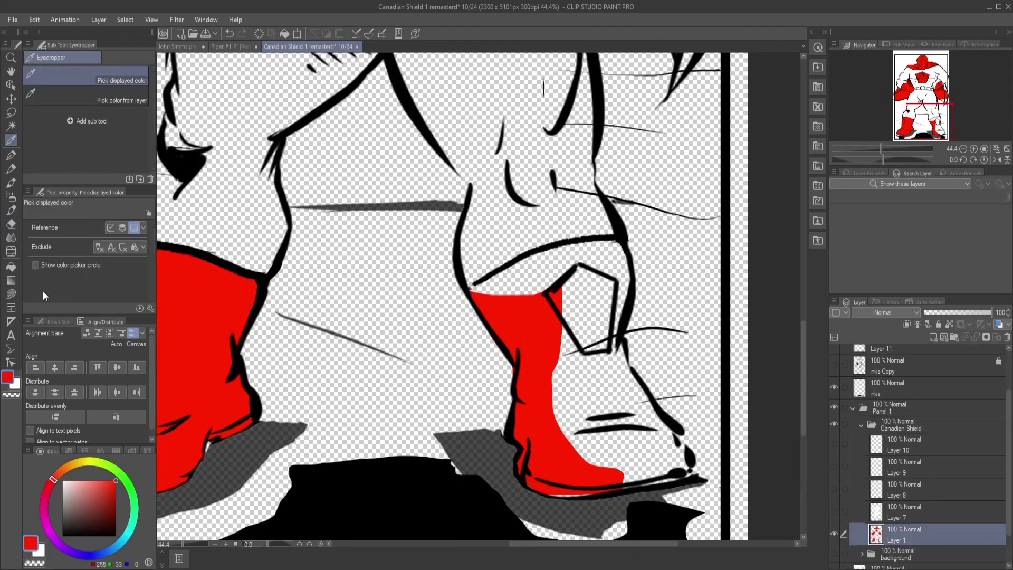
# - Fill the right boot's toe, shin and cuff red
pyautogui.press('u')
pyautogui.moveTo(695, 454); pyautogui.dragTo(554, 401)
pyautogui.moveTo(657, 422); pyautogui.dragTo(554, 316)
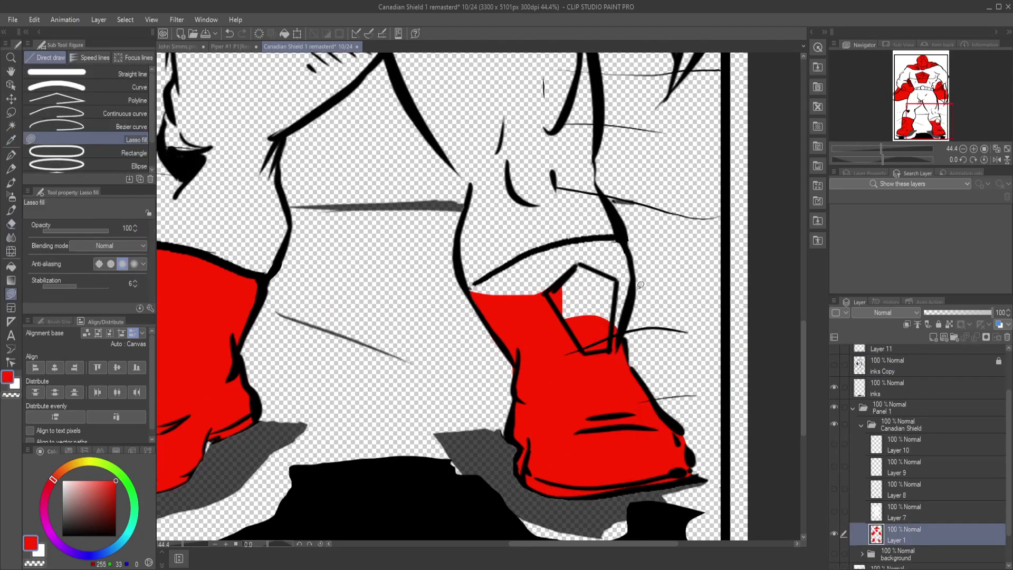
pyautogui.moveTo(631, 237); pyautogui.dragTo(527, 295)
pyautogui.moveTo(550, 244); pyautogui.dragTo(528, 248)
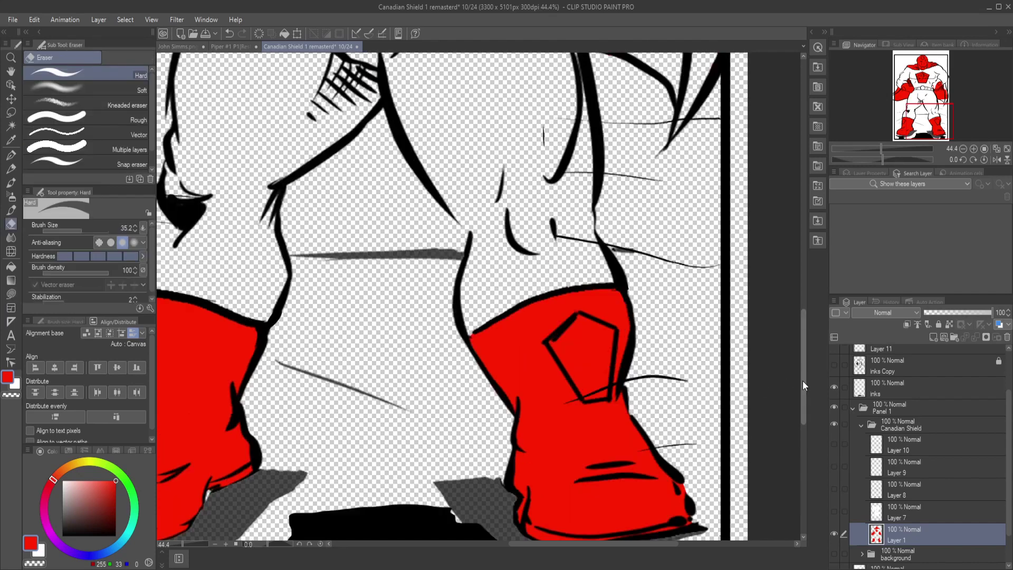
# - Fill the lower, upper and left edge of the right glove red
pyautogui.scroll(10, 607, 316)
pyautogui.moveTo(707, 295); pyautogui.dragTo(663, 350)
pyautogui.moveTo(699, 188); pyautogui.dragTo(550, 256)
pyautogui.moveTo(521, 175); pyautogui.dragTo(560, 154)
# - Cycle through the inks, Layer 11 and inks Copy 2 layers, ending on Layer 1
pyautogui.press('e')
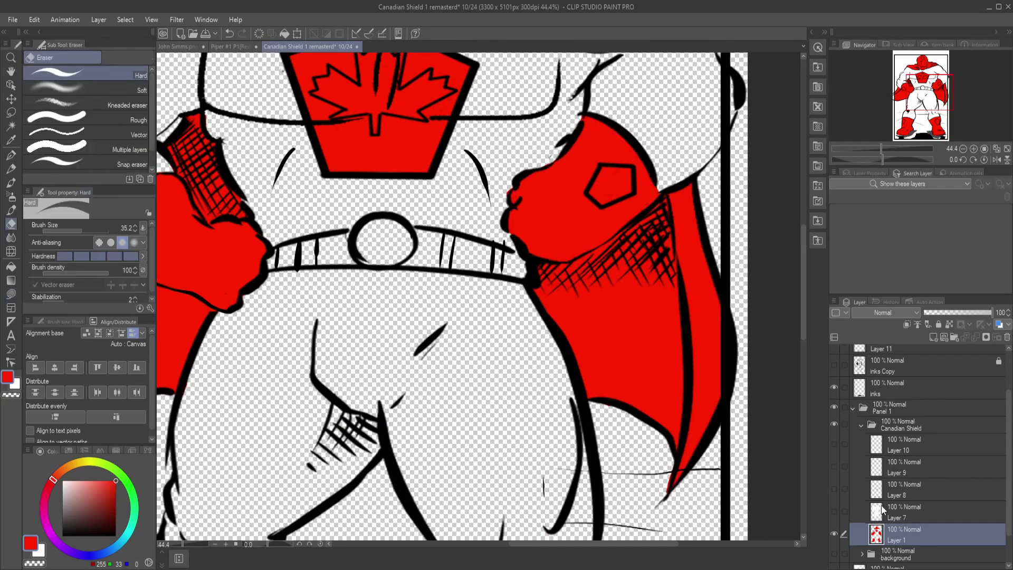
pyautogui.click(886, 384)
pyautogui.keyDown('ctrl'); pyautogui.keyDown('shift'); pyautogui.click(684, 466); pyautogui.keyUp('shift'); pyautogui.keyUp('ctrl')
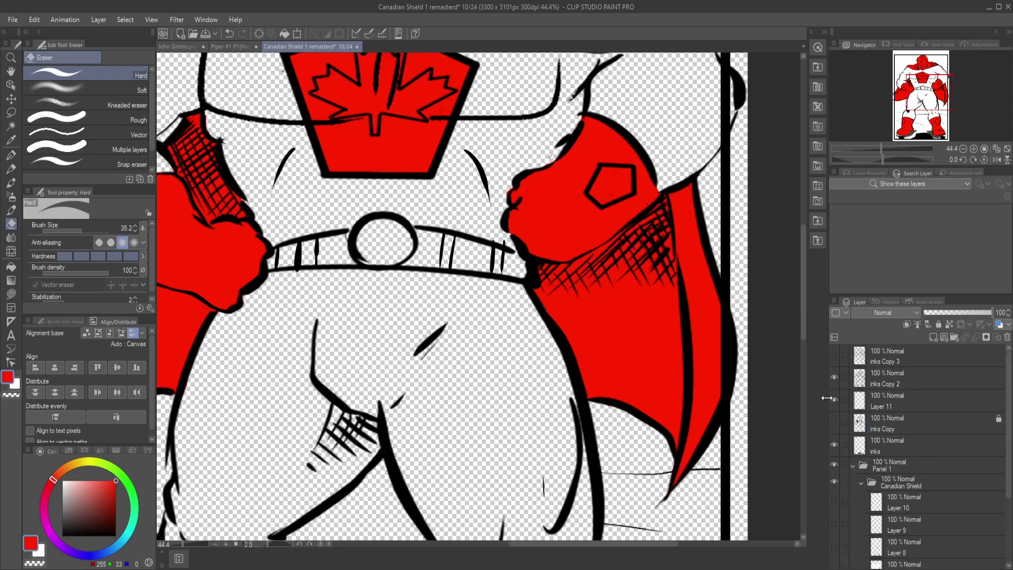
pyautogui.keyDown('ctrl'); pyautogui.keyDown('shift'); pyautogui.click(727, 358); pyautogui.keyUp('shift'); pyautogui.keyUp('ctrl')
pyautogui.click(839, 447)
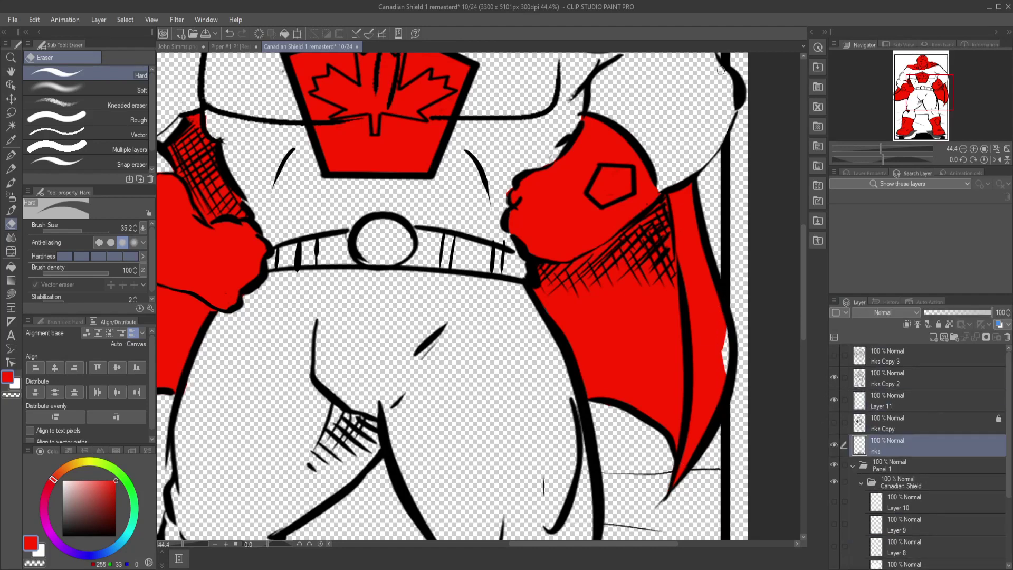
pyautogui.scroll(-3, 413, 455)
pyautogui.scroll(2, 413, 454)
pyautogui.click(900, 381)
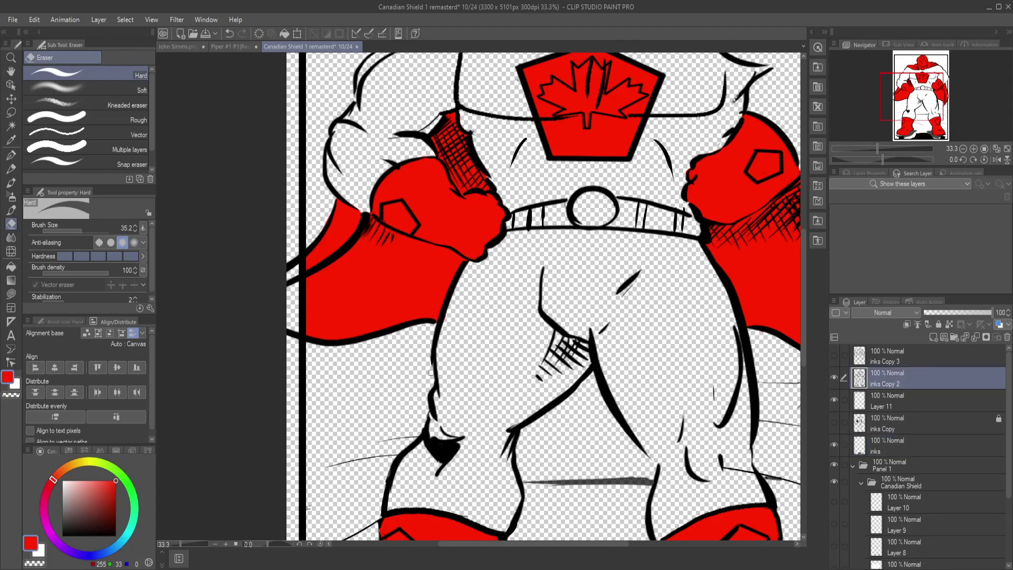
pyautogui.keyDown('ctrl'); pyautogui.keyDown('shift'); pyautogui.click(390, 331); pyautogui.keyUp('shift'); pyautogui.keyUp('ctrl')
pyautogui.keyDown('ctrl'); pyautogui.keyDown('shift'); pyautogui.click(303, 330); pyautogui.keyUp('shift'); pyautogui.keyUp('ctrl')
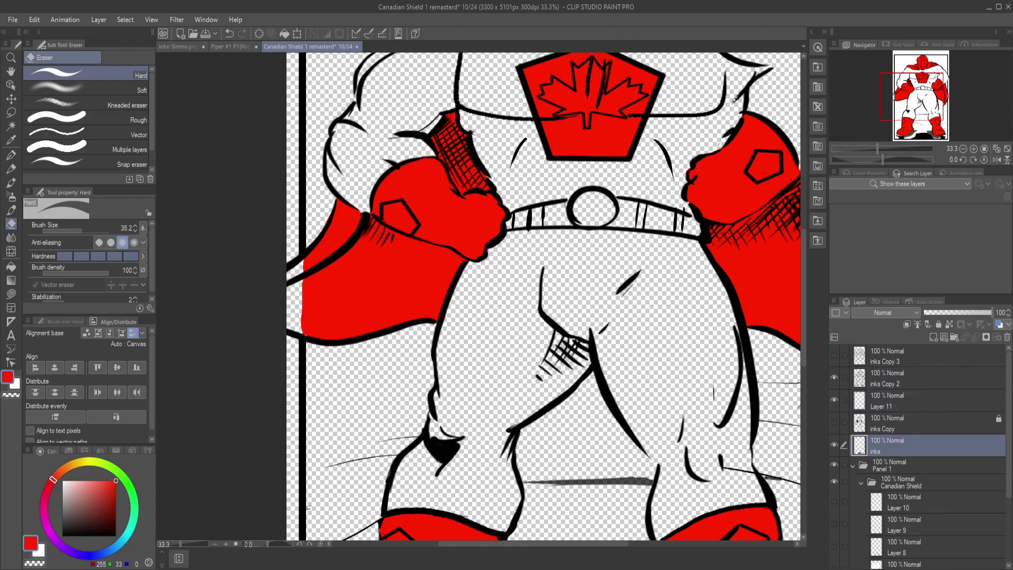
pyautogui.keyDown('ctrl'); pyautogui.keyDown('shift'); pyautogui.click(306, 316); pyautogui.keyUp('shift'); pyautogui.keyUp('ctrl')
# - Lasso-fill the belt segments beside the round buckle red
pyautogui.press('u')
pyautogui.scroll(3, 348, 152)
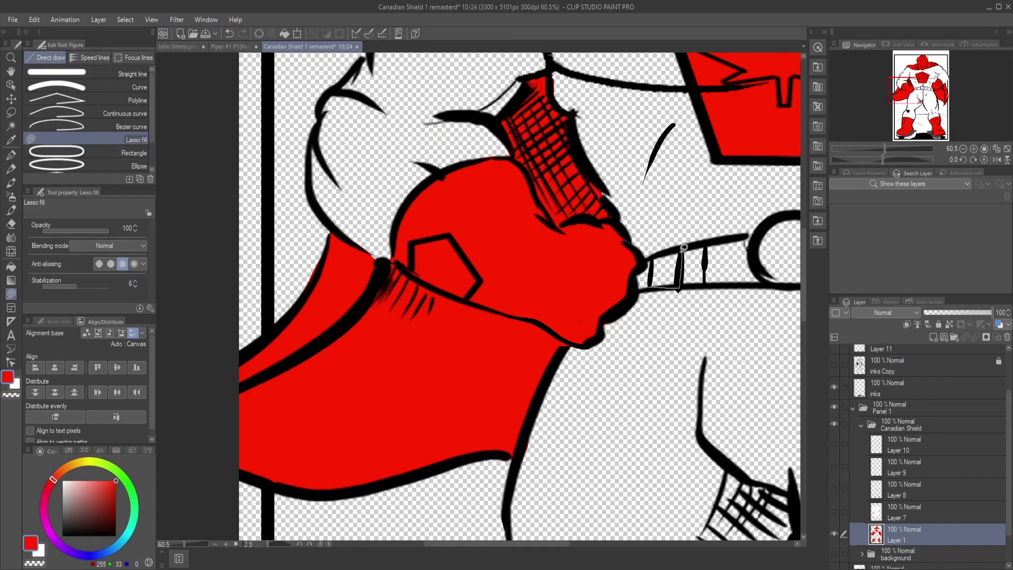
pyautogui.moveTo(683, 247); pyautogui.dragTo(681, 248)
pyautogui.moveTo(707, 237)
pyautogui.mouseDown()
pyautogui.moveTo(754, 285)
pyautogui.moveTo(708, 238)
pyautogui.mouseUp()
pyautogui.press('e')
pyautogui.moveTo(549, 543); pyautogui.dragTo(632, 566)
pyautogui.press('u')
pyautogui.moveTo(507, 234); pyautogui.dragTo(443, 282)
pyautogui.moveTo(523, 260); pyautogui.dragTo(522, 261)
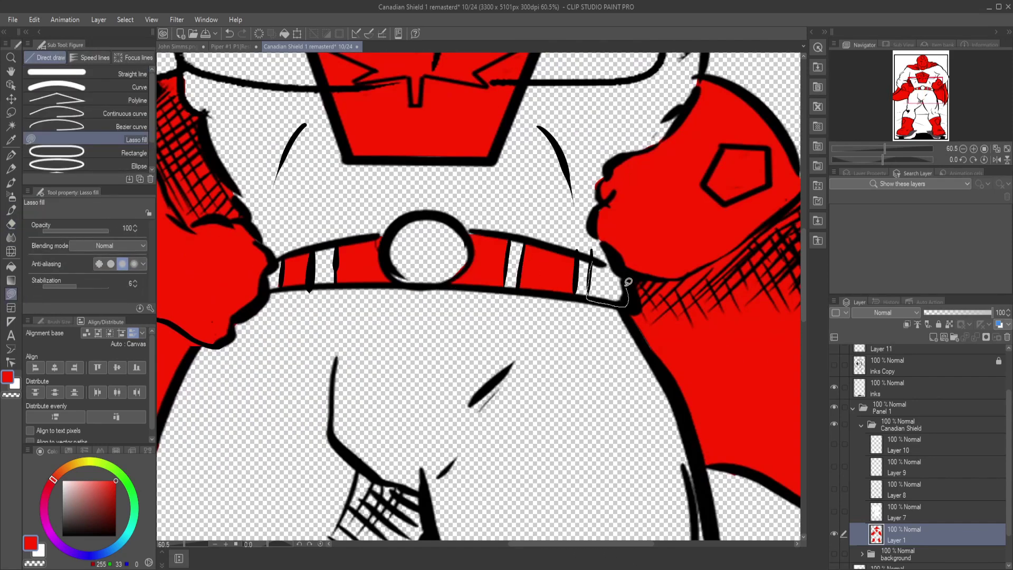
# - Select the inks layer and zoom out to view the whole figure
pyautogui.press('e')
pyautogui.press('u')
pyautogui.click(835, 390)
pyautogui.scroll(2, 923, 380)
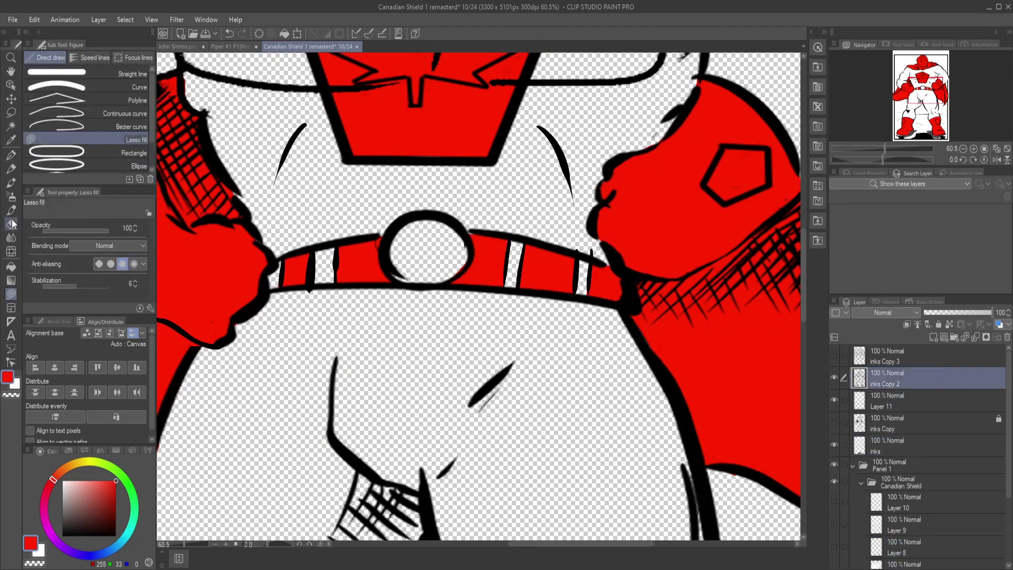
pyautogui.press('e')
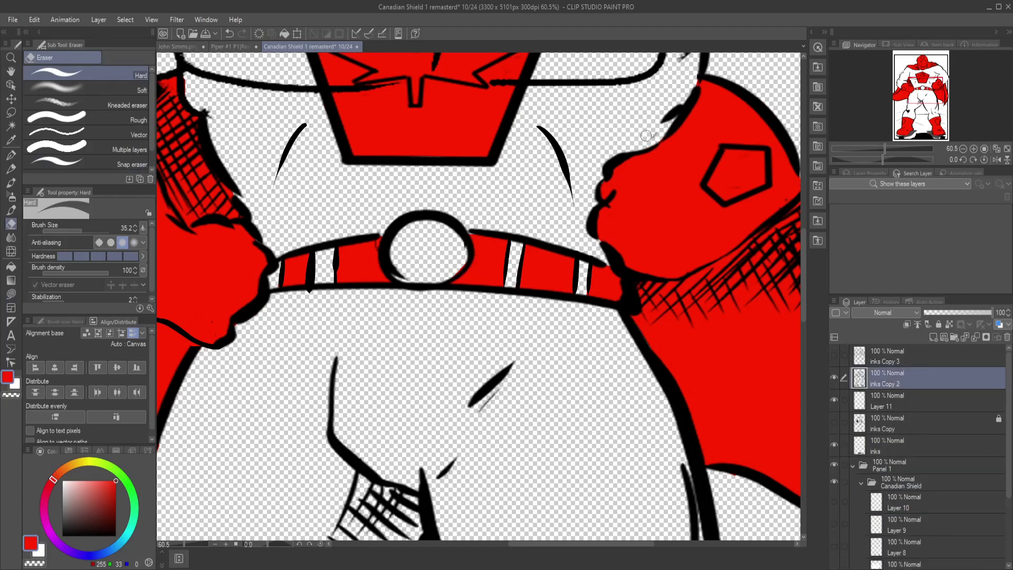
pyautogui.hotkey('ctrl', '-')
pyautogui.hotkey('ctrl', '-')
pyautogui.hotkey('ctrl', '-')
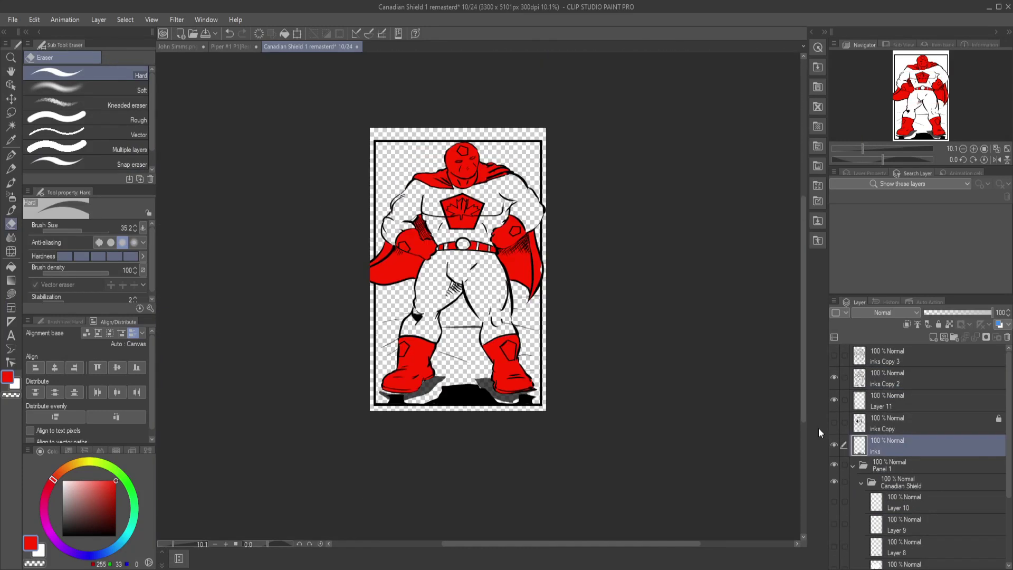
# - On Layer 7 in white, erase the white between the legs and on the right boot to show red
pyautogui.scroll(-2, 897, 475)
pyautogui.click(890, 523)
pyautogui.hotkey('ctrl', '+')
pyautogui.hotkey('ctrl', '+')
pyautogui.keyDown('alt'); pyautogui.click(293, 373); pyautogui.keyUp('alt')
pyautogui.moveTo(364, 491)
pyautogui.mouseDown()
pyautogui.moveTo(343, 453)
pyautogui.moveTo(401, 369)
pyautogui.moveTo(448, 269)
pyautogui.moveTo(433, 325)
pyautogui.mouseUp()
pyautogui.moveTo(520, 432)
pyautogui.mouseDown()
pyautogui.moveTo(580, 417)
pyautogui.moveTo(576, 475)
pyautogui.moveTo(630, 417)
pyautogui.moveTo(616, 451)
pyautogui.mouseUp()
# - Lasso fill the left boot pentagon, both legs, thigh gaps, right hip and above-belt gap white
pyautogui.press('u')
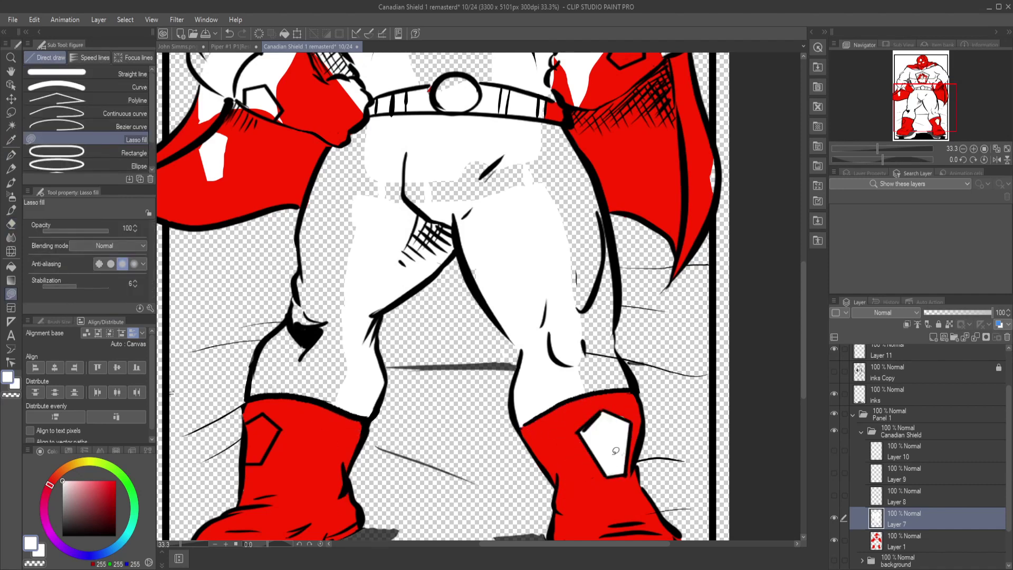
pyautogui.moveTo(262, 413); pyautogui.dragTo(246, 437)
pyautogui.moveTo(294, 308); pyautogui.dragTo(343, 190)
pyautogui.moveTo(622, 290); pyautogui.dragTo(620, 292)
pyautogui.scroll(2, 622, 290)
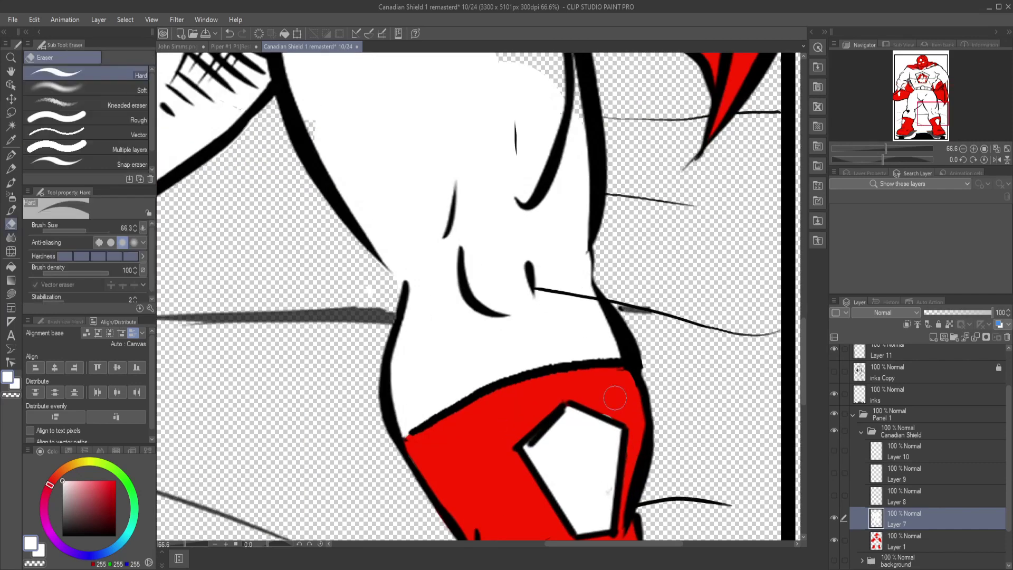
pyautogui.click(12, 295)
pyautogui.press('space')
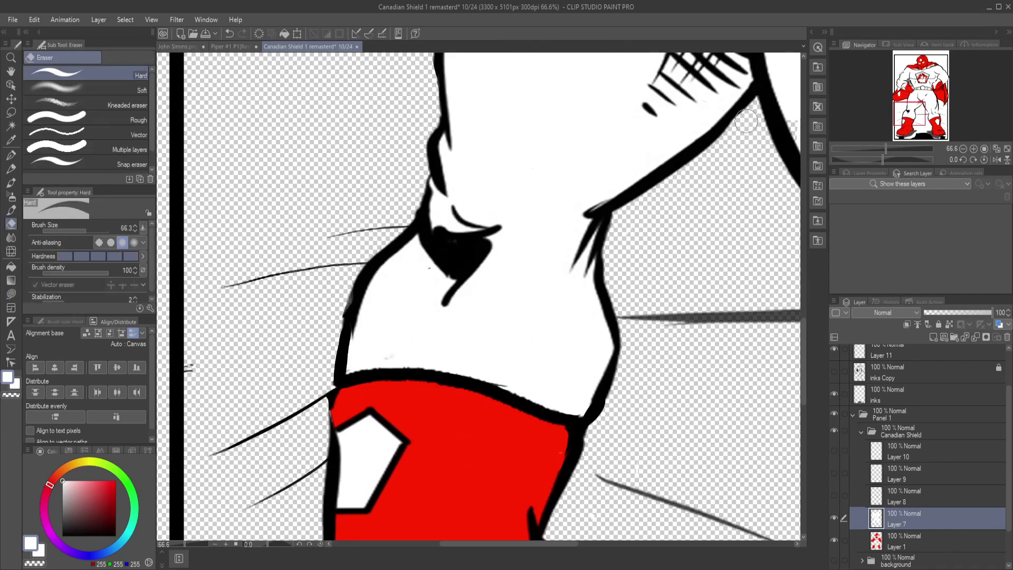
pyautogui.moveTo(797, 122)
pyautogui.mouseDown()
pyautogui.moveTo(804, 315)
pyautogui.moveTo(576, 319)
pyautogui.mouseUp()
pyautogui.moveTo(288, 210)
pyautogui.mouseDown()
pyautogui.moveTo(224, 182)
pyautogui.moveTo(283, 210)
pyautogui.mouseUp()
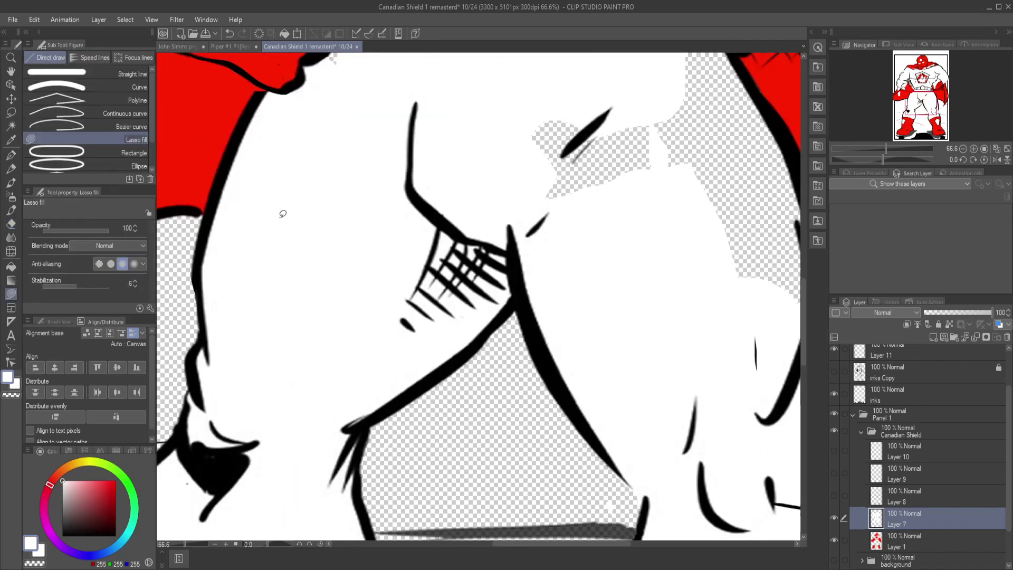
pyautogui.scroll(5, 549, 333)
pyautogui.moveTo(667, 261)
pyautogui.mouseDown()
pyautogui.moveTo(620, 194)
pyautogui.moveTo(633, 248)
pyautogui.mouseUp()
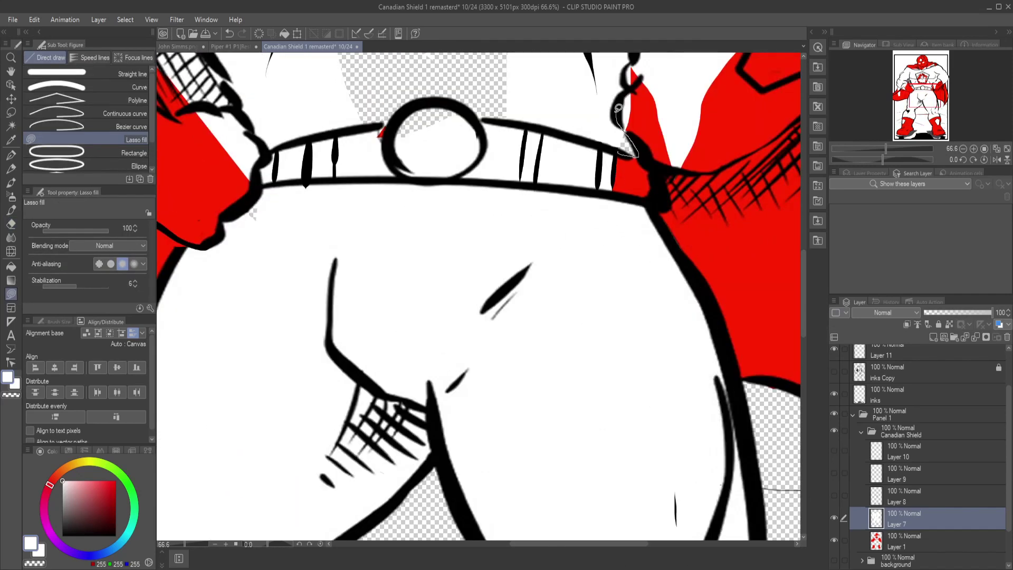
pyautogui.moveTo(369, 127)
pyautogui.mouseDown()
pyautogui.moveTo(517, 105)
pyautogui.moveTo(369, 124)
pyautogui.mouseUp()
# - Erase white off the belt, both fists, right shoulder and chest emblem to reveal red
pyautogui.press('e')
pyautogui.moveTo(325, 193)
pyautogui.mouseDown()
pyautogui.moveTo(359, 153)
pyautogui.moveTo(475, 174)
pyautogui.moveTo(502, 142)
pyautogui.moveTo(577, 142)
pyautogui.moveTo(589, 177)
pyautogui.mouseUp()
pyautogui.press('u')
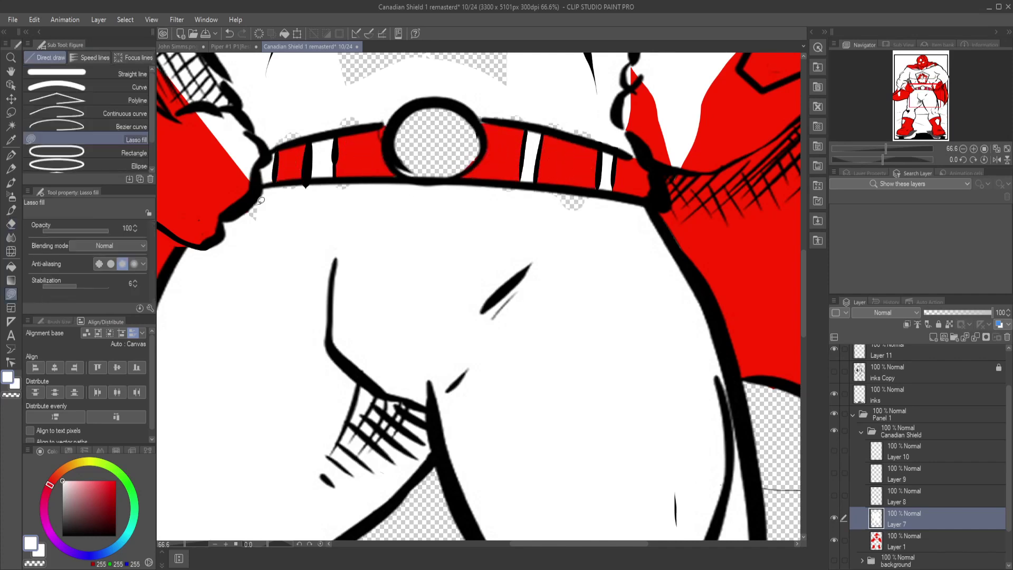
pyautogui.moveTo(604, 139); pyautogui.dragTo(606, 142)
pyautogui.scroll(5, 285, 143)
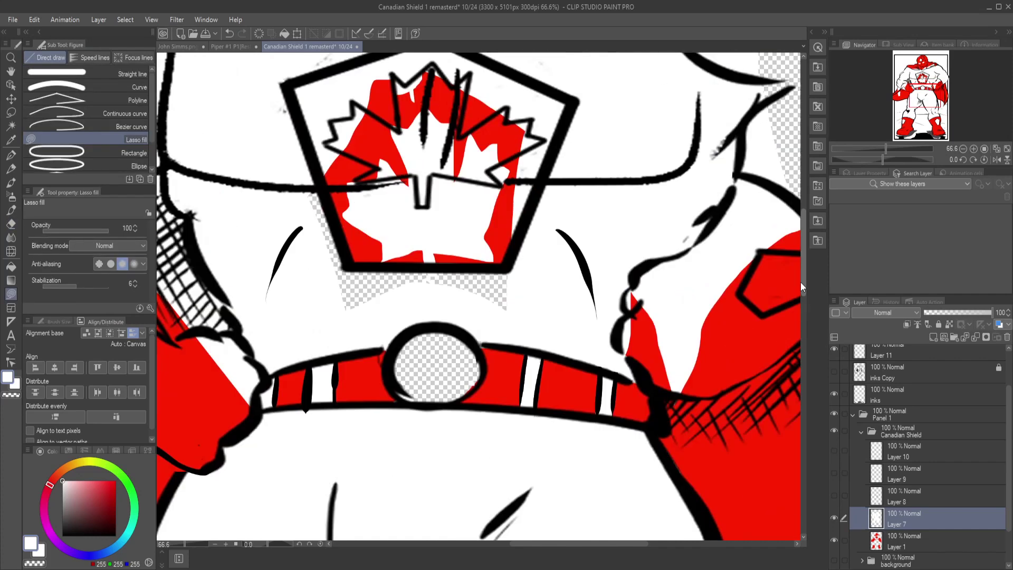
pyautogui.click(11, 224)
pyautogui.moveTo(253, 391)
pyautogui.mouseDown()
pyautogui.moveTo(211, 346)
pyautogui.moveTo(216, 354)
pyautogui.mouseUp()
pyautogui.moveTo(667, 375)
pyautogui.mouseDown()
pyautogui.moveTo(638, 317)
pyautogui.moveTo(739, 243)
pyautogui.moveTo(645, 280)
pyautogui.moveTo(733, 211)
pyautogui.moveTo(749, 185)
pyautogui.mouseUp()
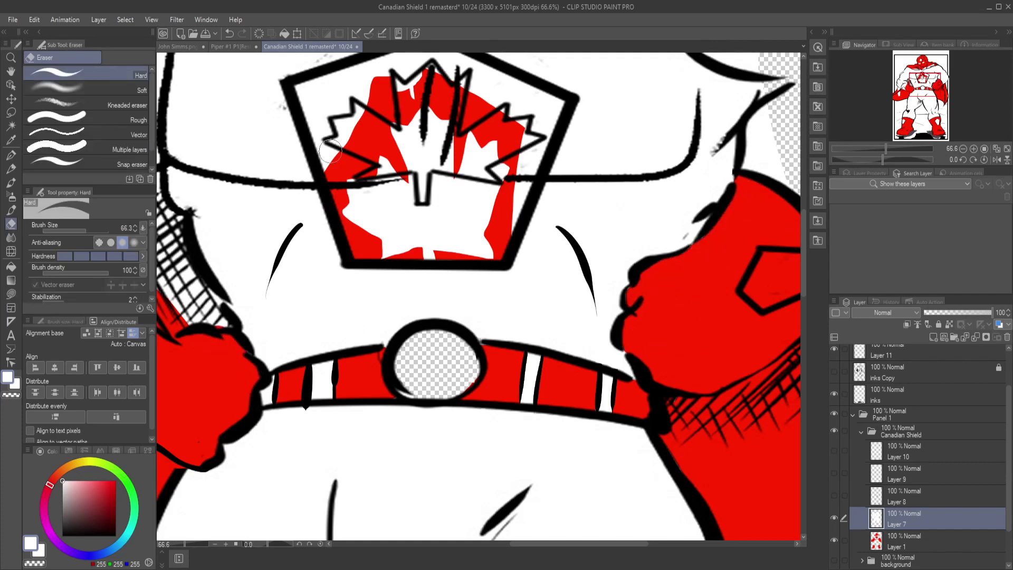
pyautogui.moveTo(353, 185)
pyautogui.mouseDown()
pyautogui.moveTo(438, 229)
pyautogui.moveTo(496, 211)
pyautogui.moveTo(486, 182)
pyautogui.moveTo(507, 169)
pyautogui.mouseUp()
# - Lasso fill the chest maple leaf's left lobe, centre and right lobe white
pyautogui.scroll(5, 506, 169)
pyautogui.moveTo(490, 248)
pyautogui.mouseDown()
pyautogui.moveTo(528, 274)
pyautogui.moveTo(422, 222)
pyautogui.moveTo(359, 248)
pyautogui.moveTo(323, 289)
pyautogui.moveTo(340, 259)
pyautogui.moveTo(349, 274)
pyautogui.mouseUp()
pyautogui.press('u')
pyautogui.moveTo(401, 232); pyautogui.dragTo(422, 284)
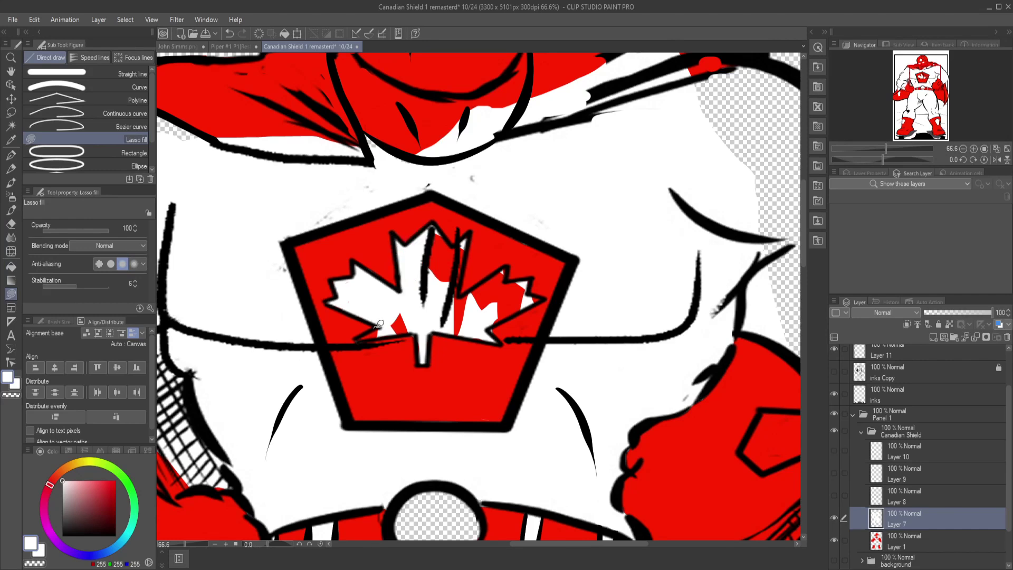
pyautogui.moveTo(365, 317)
pyautogui.mouseDown()
pyautogui.moveTo(503, 346)
pyautogui.moveTo(464, 317)
pyautogui.mouseUp()
pyautogui.moveTo(433, 235); pyautogui.dragTo(459, 280)
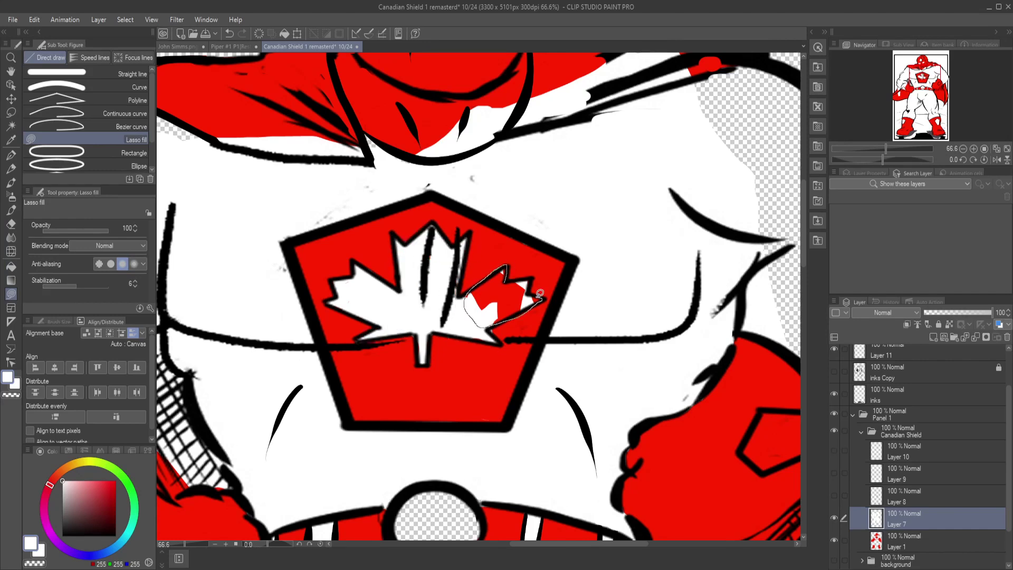
pyautogui.moveTo(545, 297); pyautogui.dragTo(519, 279)
# - Fill the right fist's small pentagon and the gaps beside the torso and shoulder white
pyautogui.press('e')
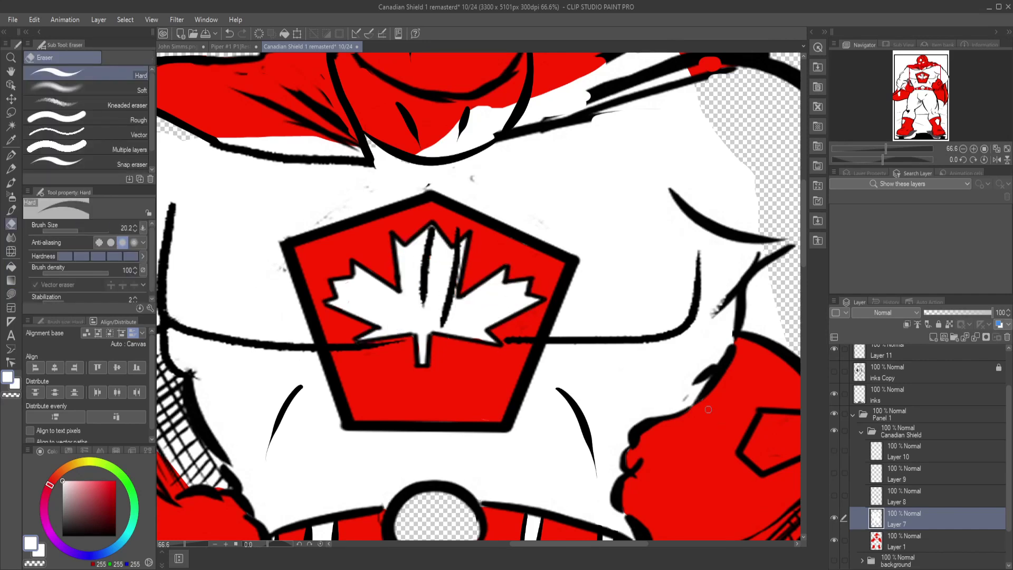
pyautogui.moveTo(579, 543); pyautogui.dragTo(607, 544)
pyautogui.click(12, 294)
pyautogui.moveTo(650, 412); pyautogui.dragTo(648, 411)
pyautogui.hscroll(3, 690, 517)
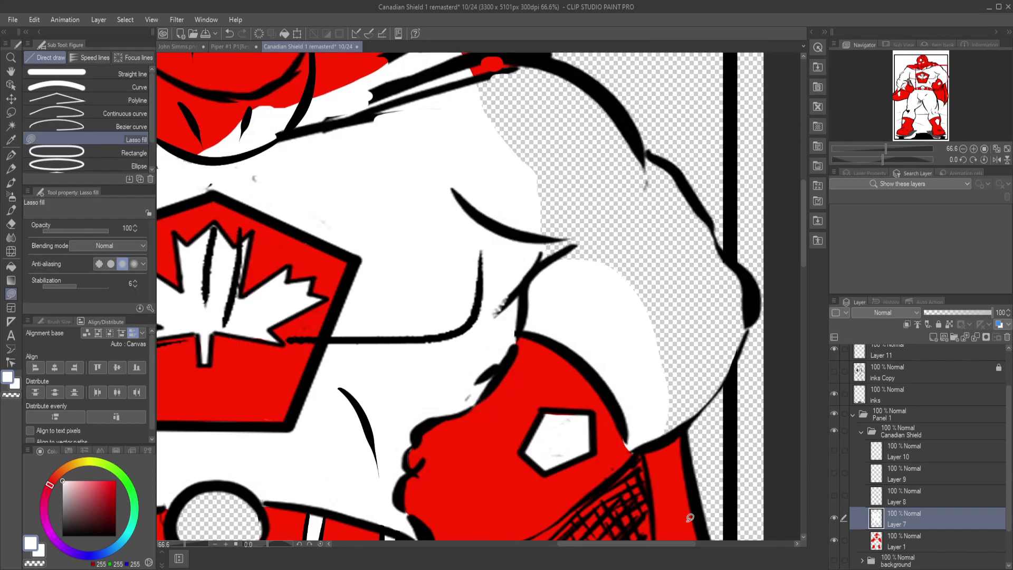
pyautogui.moveTo(737, 261); pyautogui.dragTo(738, 262)
pyautogui.moveTo(654, 285)
pyautogui.mouseDown()
pyautogui.moveTo(647, 249)
pyautogui.moveTo(702, 248)
pyautogui.mouseUp()
pyautogui.moveTo(628, 201); pyautogui.dragTo(587, 208)
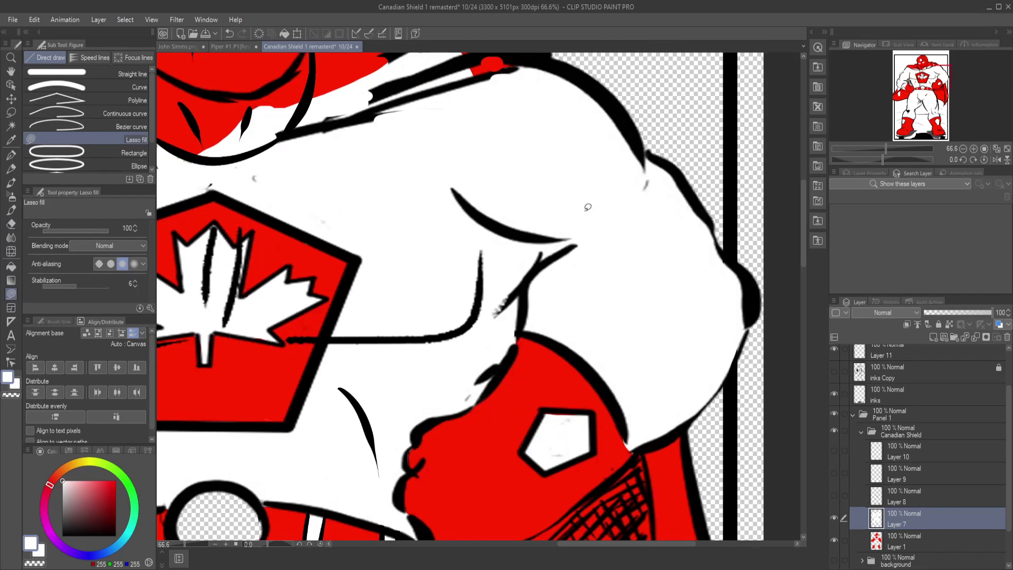
pyautogui.scroll(4, 588, 208)
# - With the eraser at size 56.6, reveal red along the chin, cape and mask
pyautogui.press('e')
pyautogui.moveTo(210, 323); pyautogui.dragTo(277, 307)
pyautogui.click(58, 225)
pyautogui.moveTo(211, 317); pyautogui.dragTo(411, 224)
pyautogui.moveTo(337, 290); pyautogui.dragTo(469, 216)
pyautogui.hscroll(-7, 502, 354)
pyautogui.moveTo(274, 319); pyautogui.dragTo(414, 323)
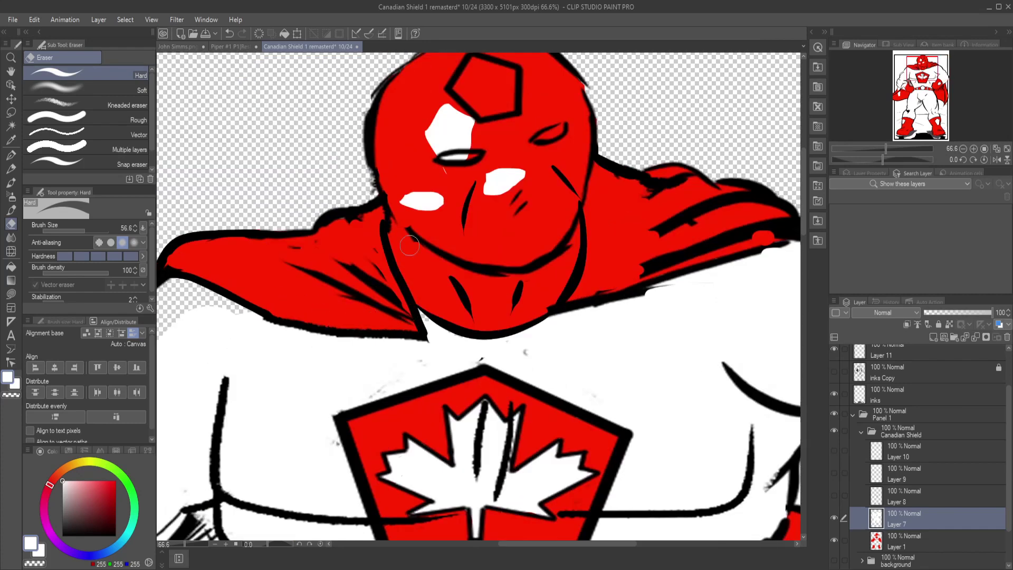
pyautogui.moveTo(404, 202); pyautogui.dragTo(519, 179)
pyautogui.moveTo(430, 143); pyautogui.dragTo(472, 114)
# - Fill the right eye, forehead diamond, shoulder under the cape and area left of the head white
pyautogui.press('u')
pyautogui.moveTo(577, 130); pyautogui.dragTo(573, 128)
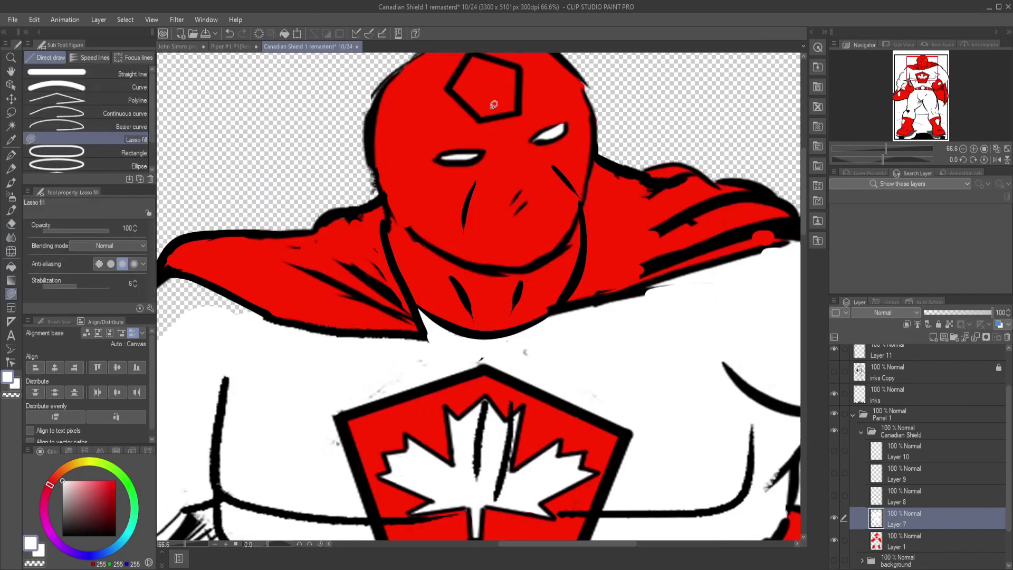
pyautogui.moveTo(453, 82); pyautogui.dragTo(452, 83)
pyautogui.hscroll(-6, 325, 485)
pyautogui.moveTo(330, 359); pyautogui.dragTo(380, 330)
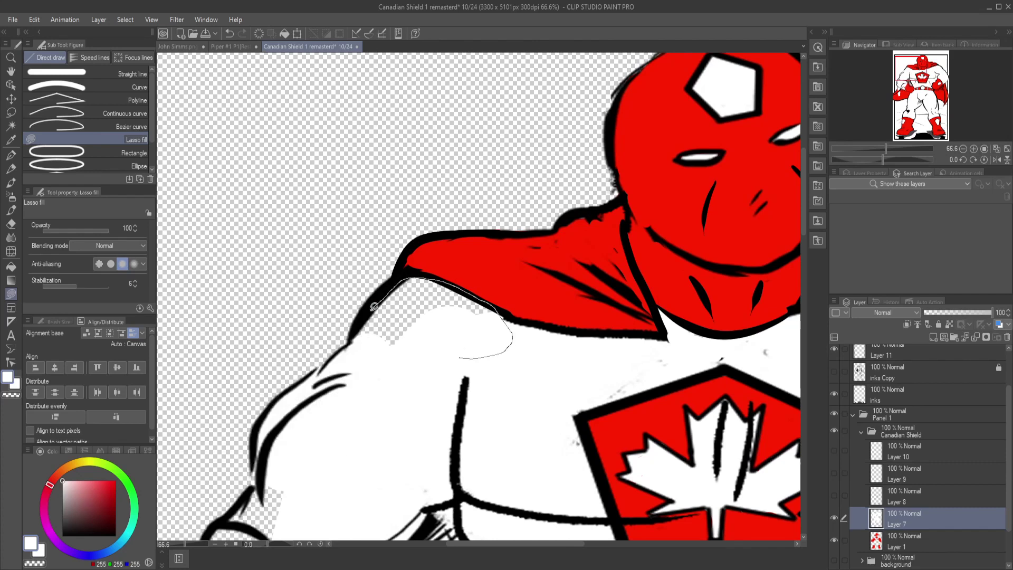
pyautogui.scroll(-8, 272, 176)
pyautogui.moveTo(238, 204); pyautogui.dragTo(247, 189)
# - Reveal red along the arm, glove and wrist, and fill the area around the glove white
pyautogui.press('e')
pyautogui.moveTo(295, 427)
pyautogui.mouseDown()
pyautogui.moveTo(328, 343)
pyautogui.moveTo(390, 317)
pyautogui.moveTo(516, 362)
pyautogui.moveTo(422, 248)
pyautogui.moveTo(470, 254)
pyautogui.mouseUp()
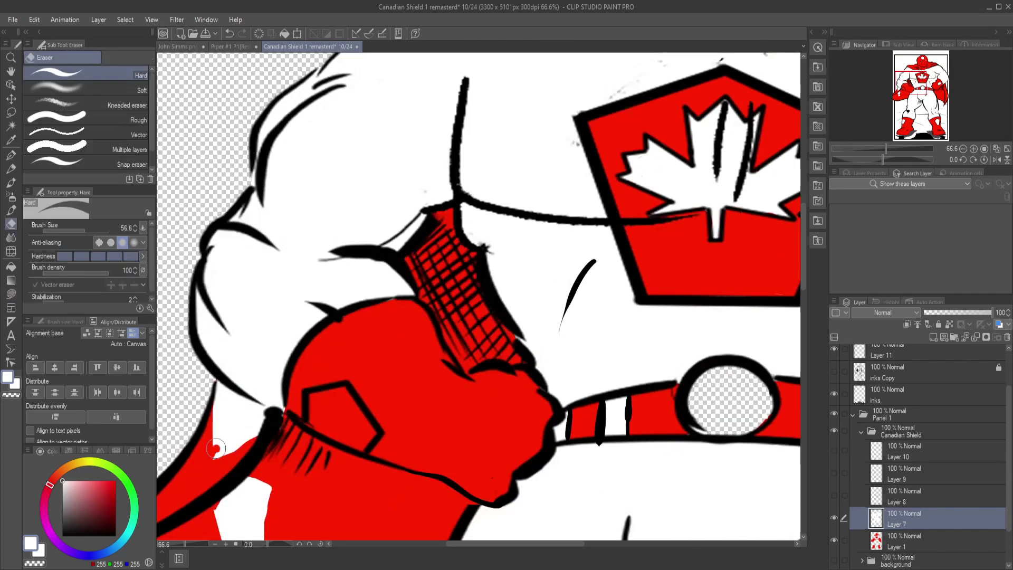
pyautogui.moveTo(227, 401); pyautogui.dragTo(267, 417)
pyautogui.press('u')
pyautogui.moveTo(312, 430)
pyautogui.mouseDown()
pyautogui.moveTo(338, 437)
pyautogui.moveTo(317, 395)
pyautogui.mouseUp()
pyautogui.scroll(-5, 410, 350)
pyautogui.press('e')
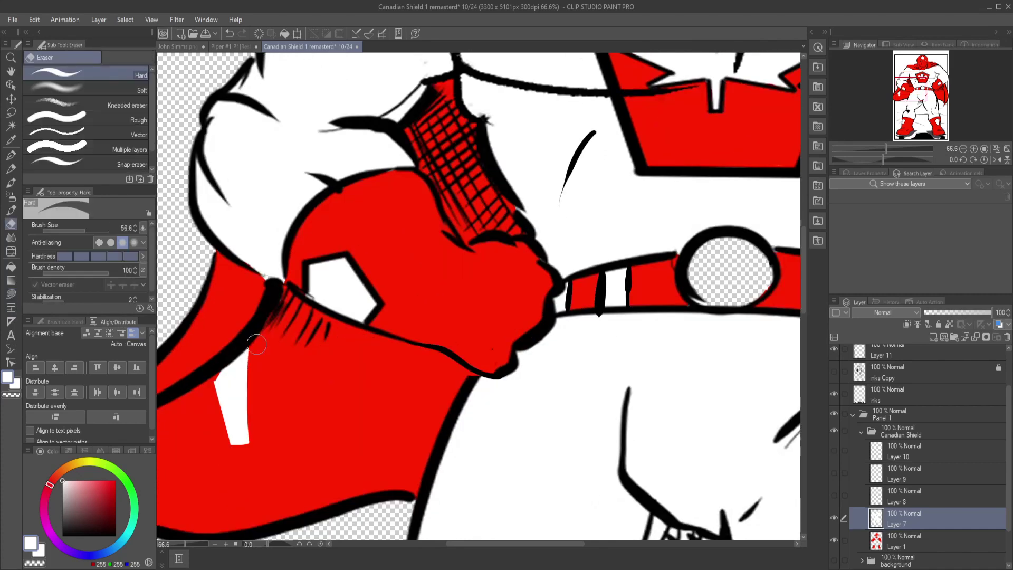
pyautogui.scroll(-5, 390, 370)
pyautogui.scroll(-10, 379, 385)
pyautogui.scroll(15, 378, 386)
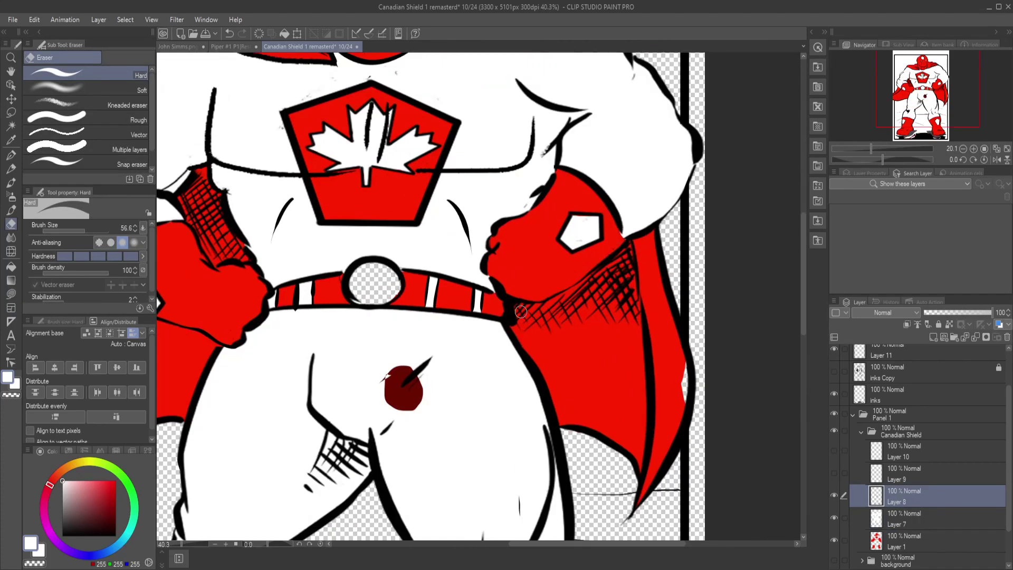
# - On Layer 8, lasso fill the belt gem dark red
pyautogui.click(11, 98)
pyautogui.keyDown('alt'); pyautogui.click(364, 296); pyautogui.keyUp('alt')
pyautogui.press('u')
pyautogui.moveTo(321, 254); pyautogui.dragTo(411, 327)
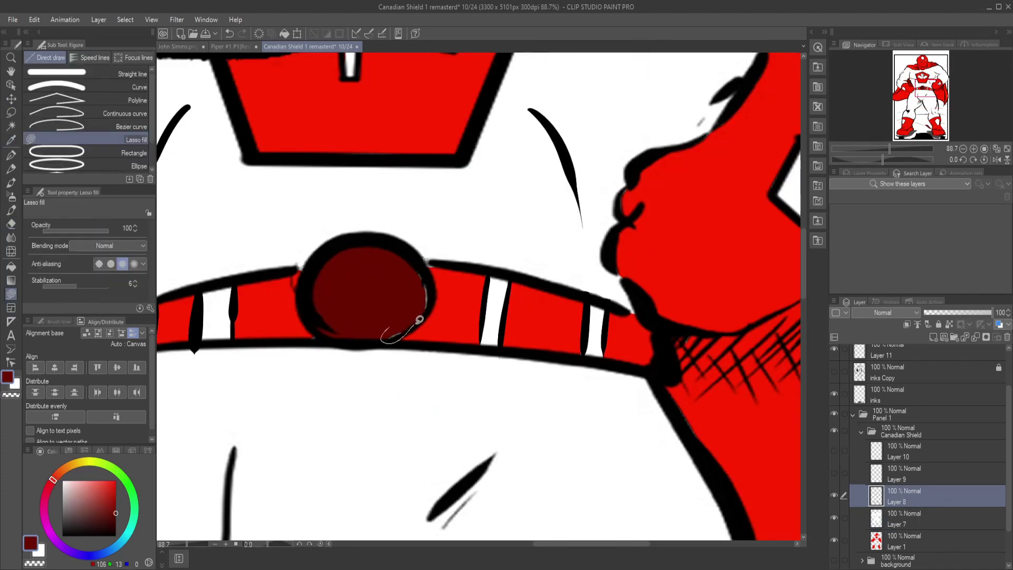
pyautogui.keyDown('ctrl'); pyautogui.keyDown('shift'); pyautogui.click(446, 261); pyautogui.keyUp('shift'); pyautogui.keyUp('ctrl')
pyautogui.keyDown('alt'); pyautogui.click(446, 260); pyautogui.keyUp('alt')
pyautogui.keyDown('ctrl'); pyautogui.keyDown('shift'); pyautogui.click(446, 260); pyautogui.keyUp('shift'); pyautogui.keyUp('ctrl')
# - Pick dark red on Layer 8 and remove the stray dark red mark on the right boot
pyautogui.press('e')
pyautogui.scroll(-13, 305, 315)
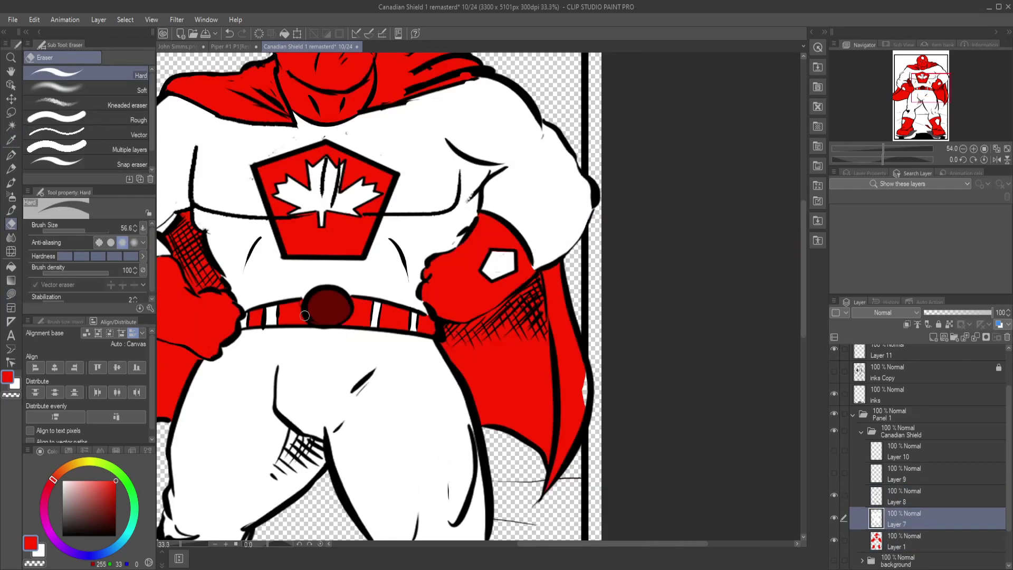
pyautogui.keyDown('ctrl'); pyautogui.keyDown('shift'); pyautogui.click(348, 470); pyautogui.keyUp('shift'); pyautogui.keyUp('ctrl')
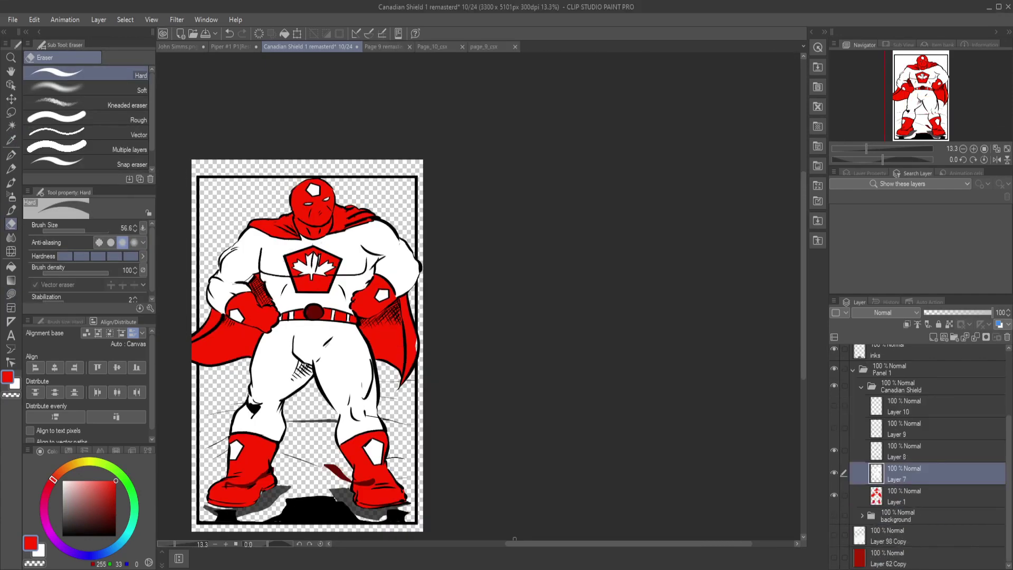
pyautogui.scroll(4, 349, 475)
pyautogui.keyDown('alt'); pyautogui.click(369, 393); pyautogui.keyUp('alt')
pyautogui.moveTo(341, 380)
pyautogui.mouseDown()
pyautogui.moveTo(390, 411)
pyautogui.moveTo(453, 422)
pyautogui.mouseUp()
# - Shade both boots' soles dark red along their length
pyautogui.hscroll(-3, 256, 420)
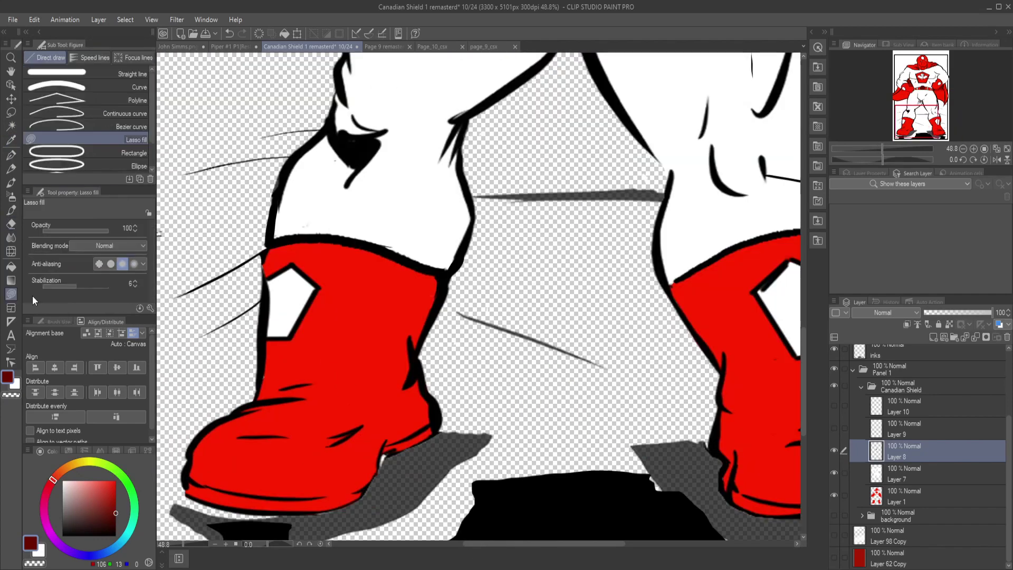
pyautogui.scroll(3, 248, 490)
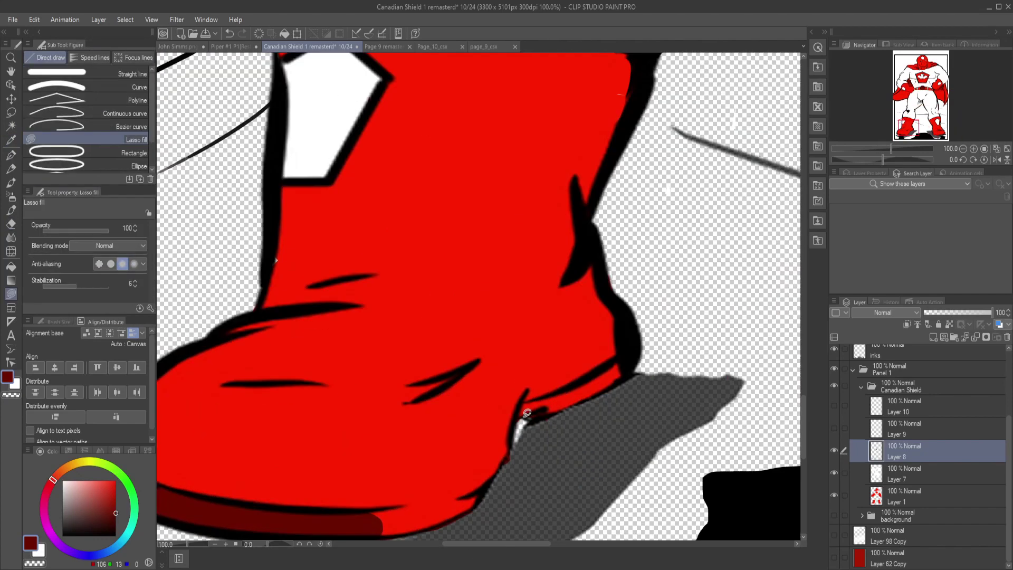
pyautogui.scroll(-2, 381, 469)
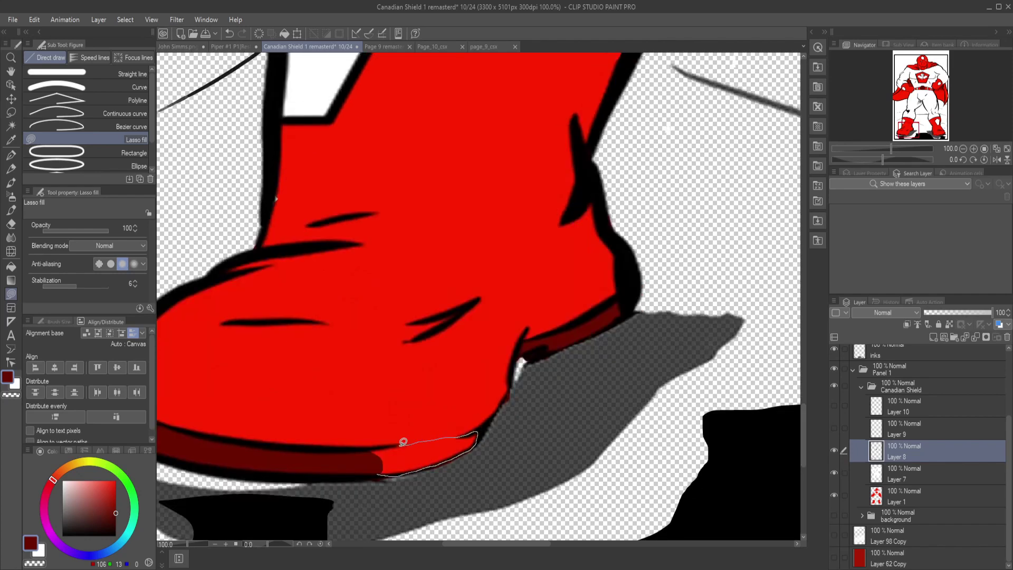
pyautogui.press('e')
pyautogui.moveTo(403, 441)
pyautogui.mouseDown()
pyautogui.moveTo(377, 474)
pyautogui.moveTo(502, 501)
pyautogui.mouseUp()
pyautogui.moveTo(903, 130); pyautogui.dragTo(937, 130)
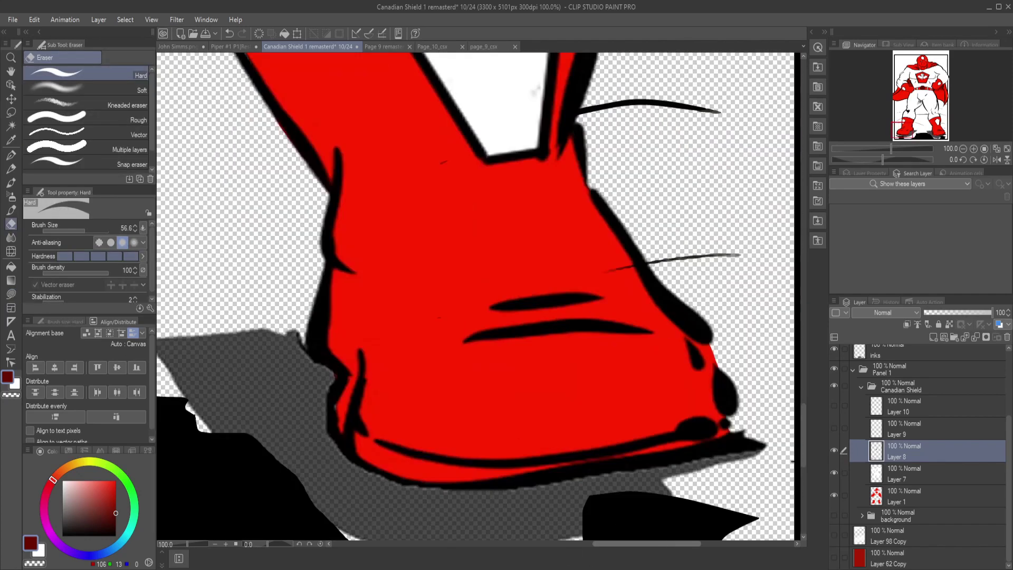
pyautogui.press('u')
pyautogui.moveTo(440, 488); pyautogui.dragTo(395, 454)
pyautogui.moveTo(316, 445); pyautogui.dragTo(319, 447)
pyautogui.moveTo(438, 481); pyautogui.dragTo(533, 456)
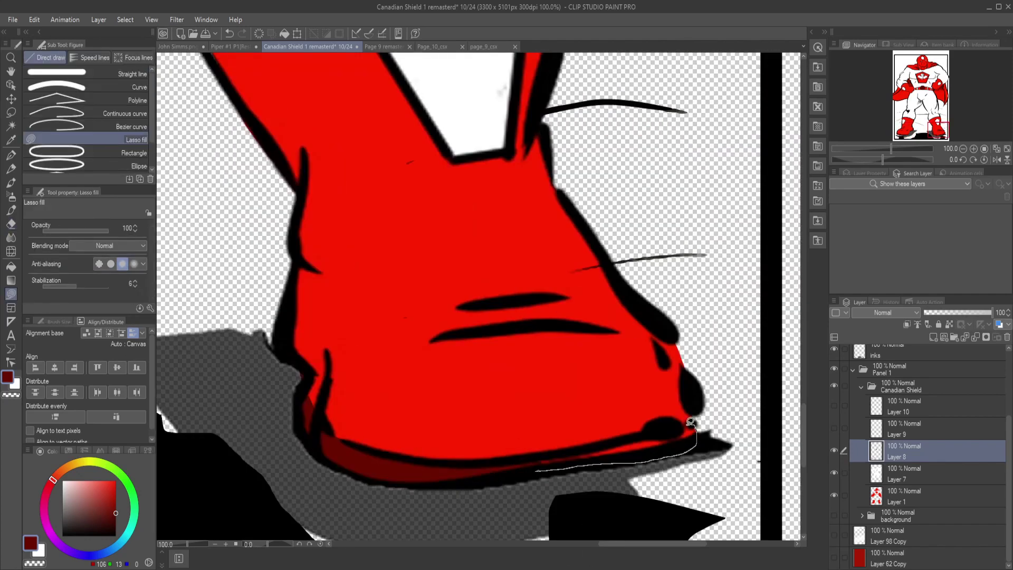
# - On Layer 1, sample the bright red costume colour with the Eyedropper for lasso filling
pyautogui.keyDown('ctrl'); pyautogui.keyDown('shift'); pyautogui.click(291, 379); pyautogui.keyUp('shift'); pyautogui.keyUp('ctrl')
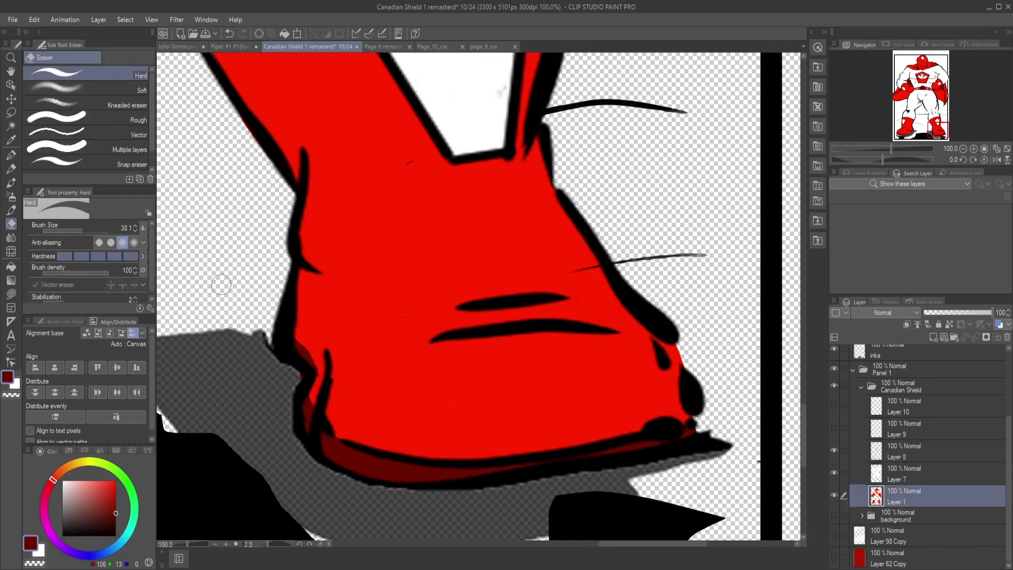
pyautogui.press('i')
pyautogui.click(388, 362)
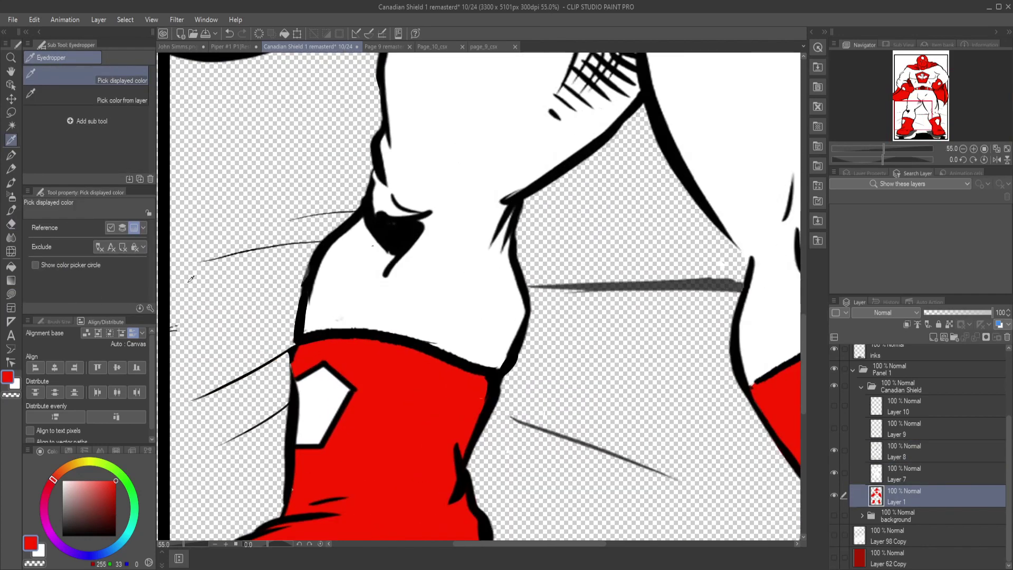
pyautogui.press('u')
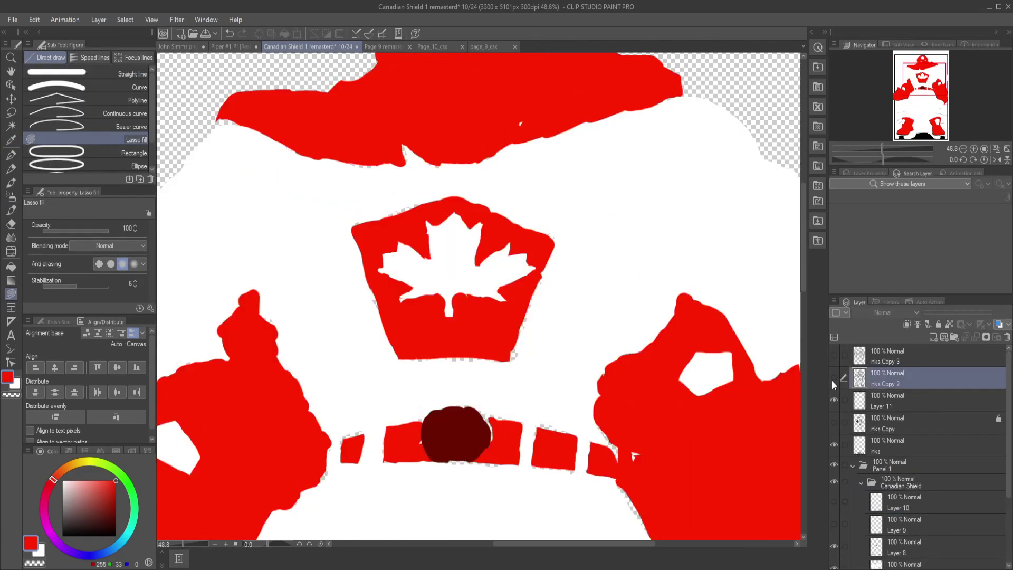
# - Turn on the inks Copy 2 layer so the ink lines show over the colours
pyautogui.click(834, 380)
pyautogui.press('e')
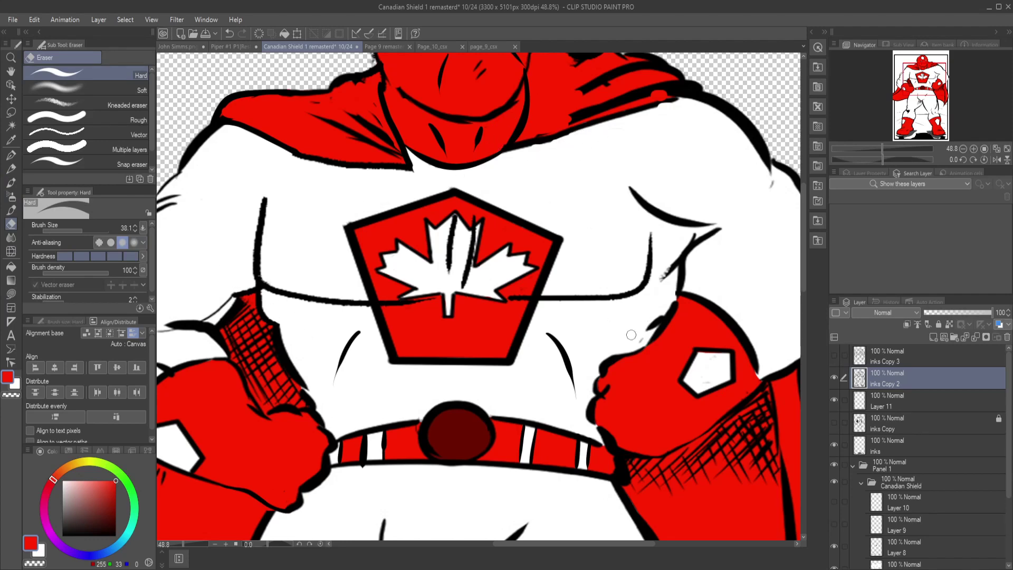
pyautogui.scroll(5, 806, 275)
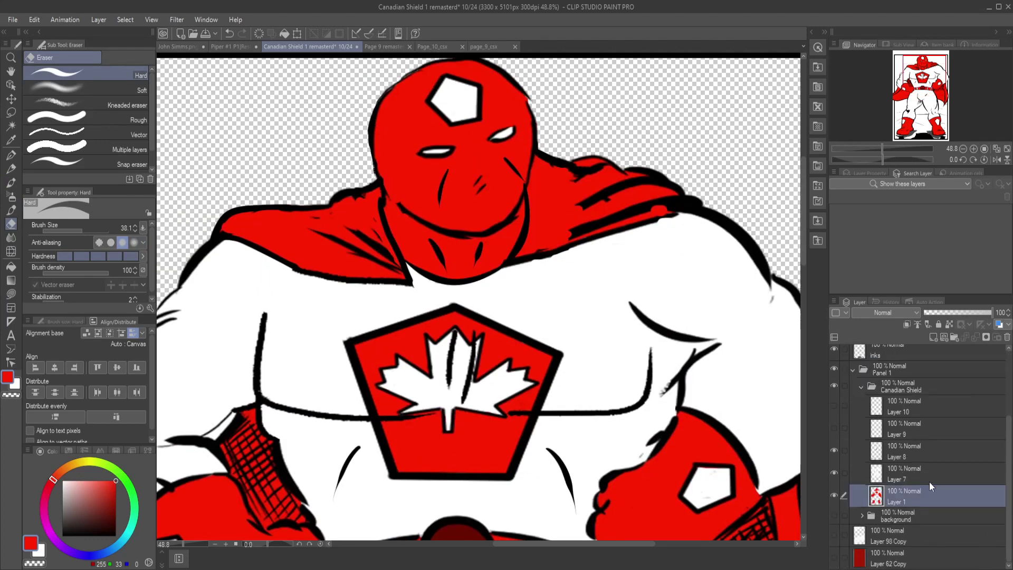
pyautogui.scroll(-4, 607, 205)
# - Create new layer folders named Main and Shading, then select Layer 9 inside Shading
pyautogui.click(876, 445)
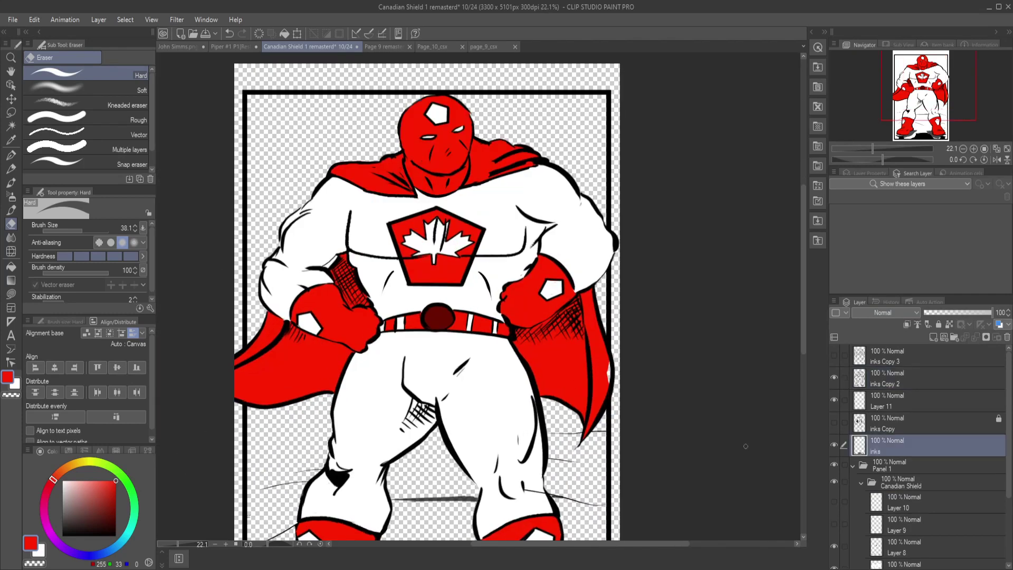
pyautogui.keyDown('ctrl'); pyautogui.keyDown('shift'); pyautogui.click(602, 380); pyautogui.keyUp('shift'); pyautogui.keyUp('ctrl')
pyautogui.press('u')
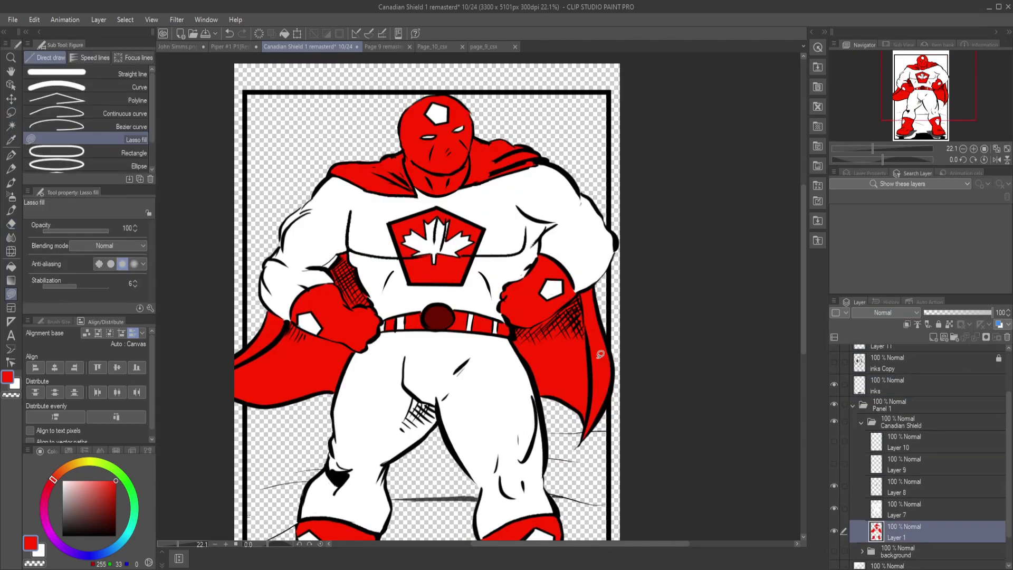
pyautogui.hotkey('ctrl', 'g')
pyautogui.hotkey('ctrl', 'g')
pyautogui.hotkey('ctrl', 'g')
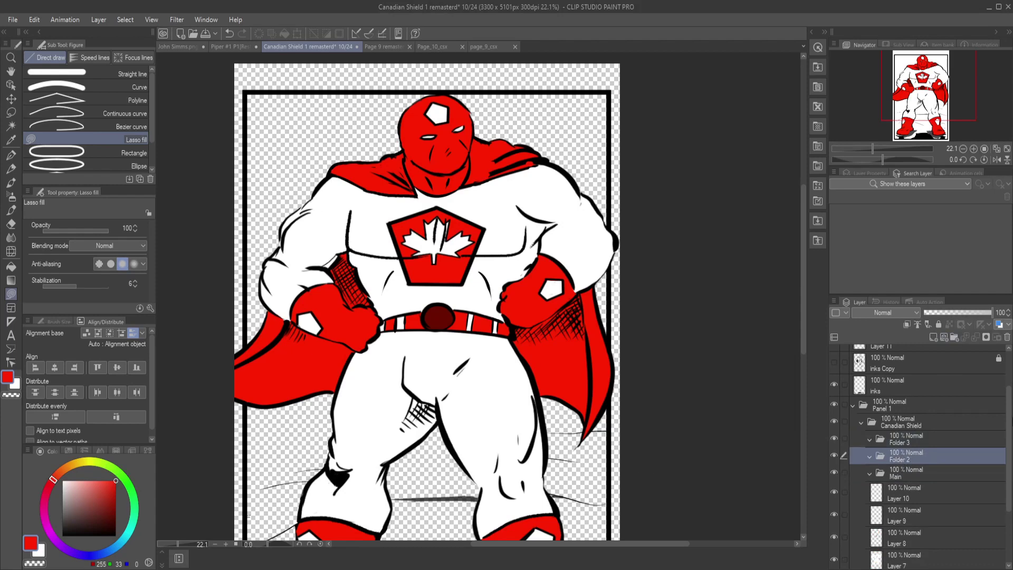
pyautogui.click(907, 439)
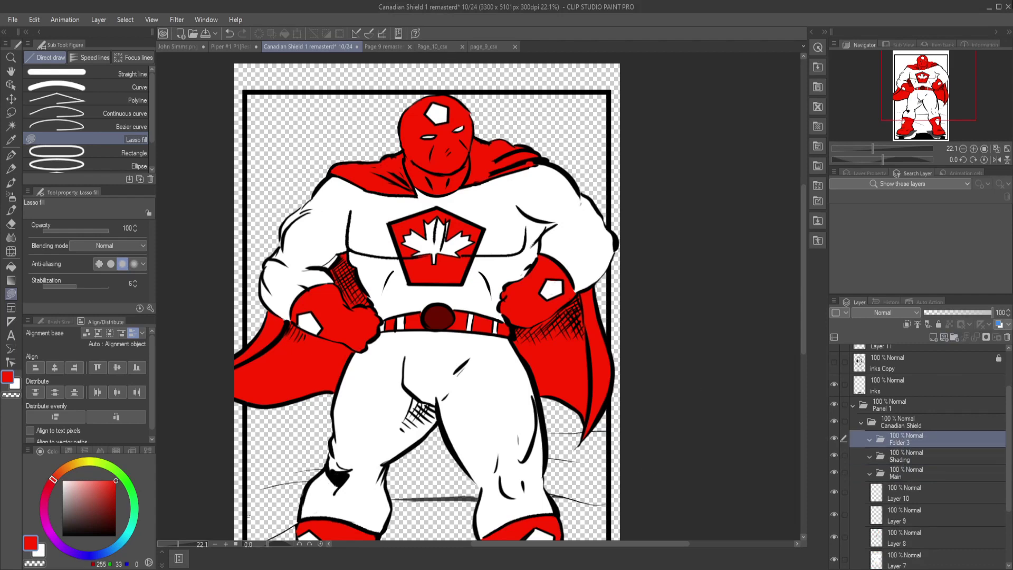
pyautogui.click(897, 514)
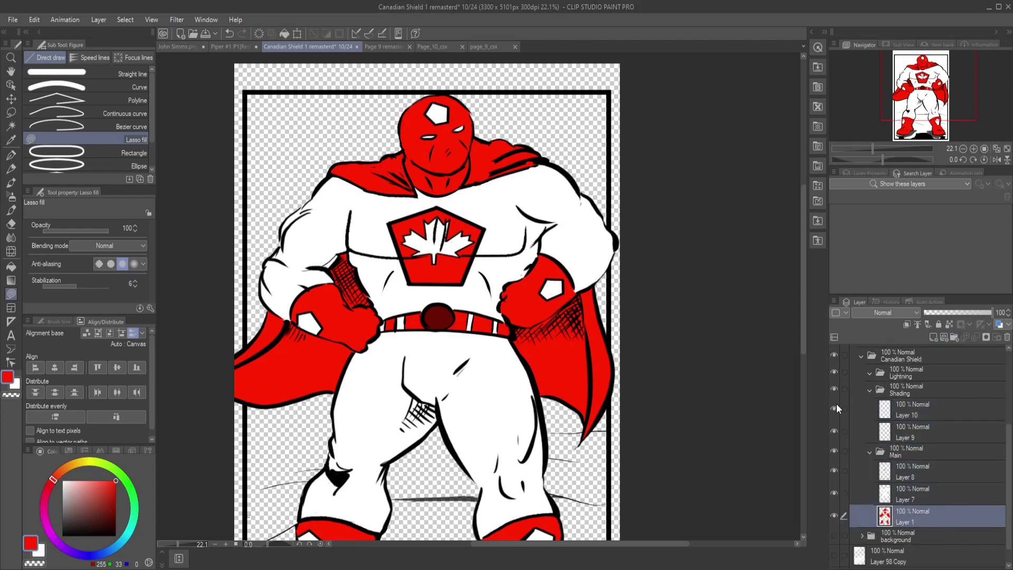
pyautogui.click(11, 182)
# - Shade the fists, cape and under the chin in dark red on Layer 9
pyautogui.click(10, 196)
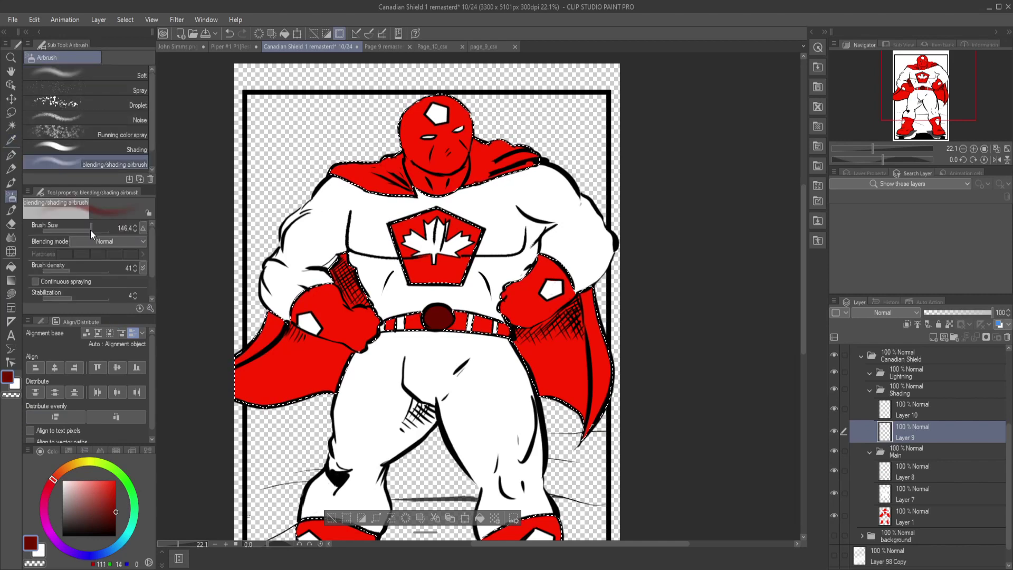
pyautogui.click(116, 511)
pyautogui.moveTo(338, 296)
pyautogui.mouseDown()
pyautogui.moveTo(377, 315)
pyautogui.moveTo(364, 316)
pyautogui.mouseUp()
pyautogui.moveTo(517, 317)
pyautogui.mouseDown()
pyautogui.moveTo(575, 322)
pyautogui.moveTo(546, 344)
pyautogui.mouseUp()
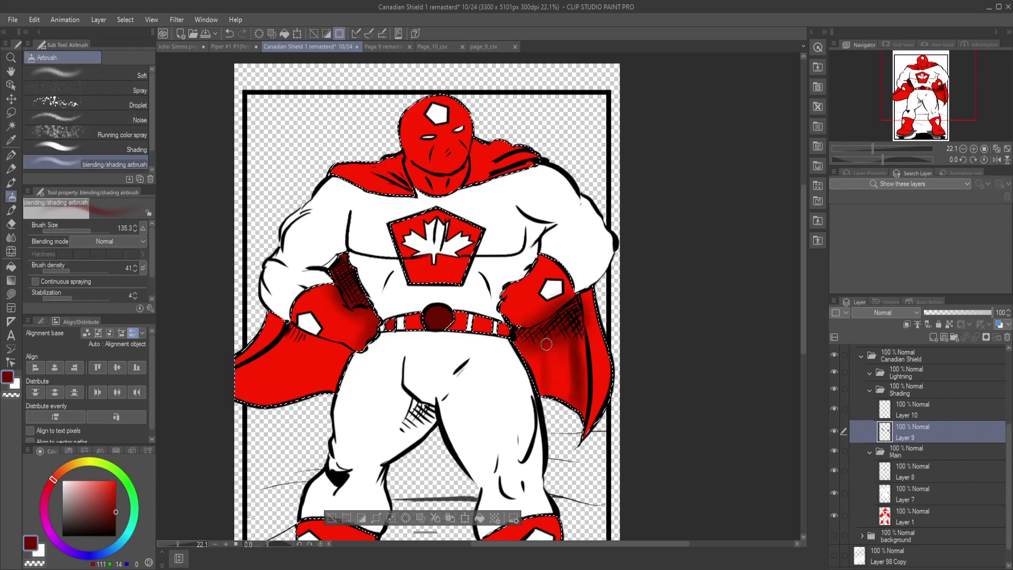
pyautogui.moveTo(350, 349)
pyautogui.mouseDown()
pyautogui.moveTo(267, 396)
pyautogui.moveTo(264, 364)
pyautogui.mouseUp()
pyautogui.moveTo(411, 179); pyautogui.dragTo(454, 182)
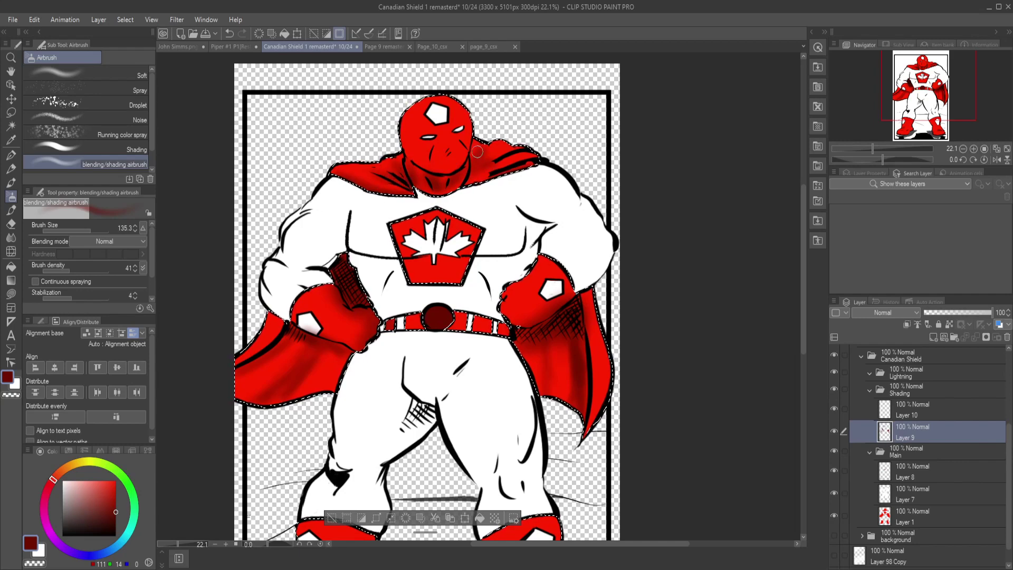
# - Reduce the brush size to about 146 and shade both boots dark red
pyautogui.scroll(-5, 529, 169)
pyautogui.click(104, 231)
pyautogui.moveTo(104, 230); pyautogui.dragTo(91, 231)
pyautogui.moveTo(364, 380)
pyautogui.mouseDown()
pyautogui.moveTo(359, 453)
pyautogui.moveTo(316, 467)
pyautogui.moveTo(335, 421)
pyautogui.moveTo(317, 464)
pyautogui.mouseUp()
pyautogui.moveTo(536, 446); pyautogui.dragTo(522, 453)
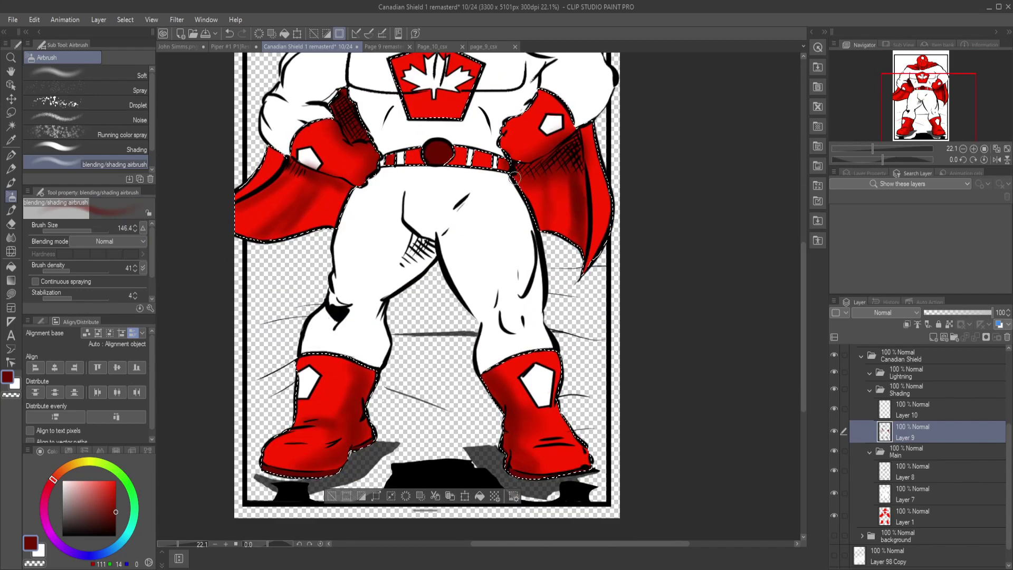
# - Clear the selection and erase stray shading around the belt and hips with a size-44 eraser
pyautogui.press('e')
pyautogui.hotkey('ctrl', 'd')
pyautogui.hotkey('alt', ']')
pyautogui.hotkey('alt', ']')
pyautogui.hotkey('alt', ']')
pyautogui.hotkey('alt', ']')
pyautogui.hotkey('alt', ']')
pyautogui.hotkey('alt', ']')
pyautogui.hotkey('alt', ']')
pyautogui.hotkey('alt', ']')
pyautogui.hotkey('alt', ']')
pyautogui.scroll(3, 458, 132)
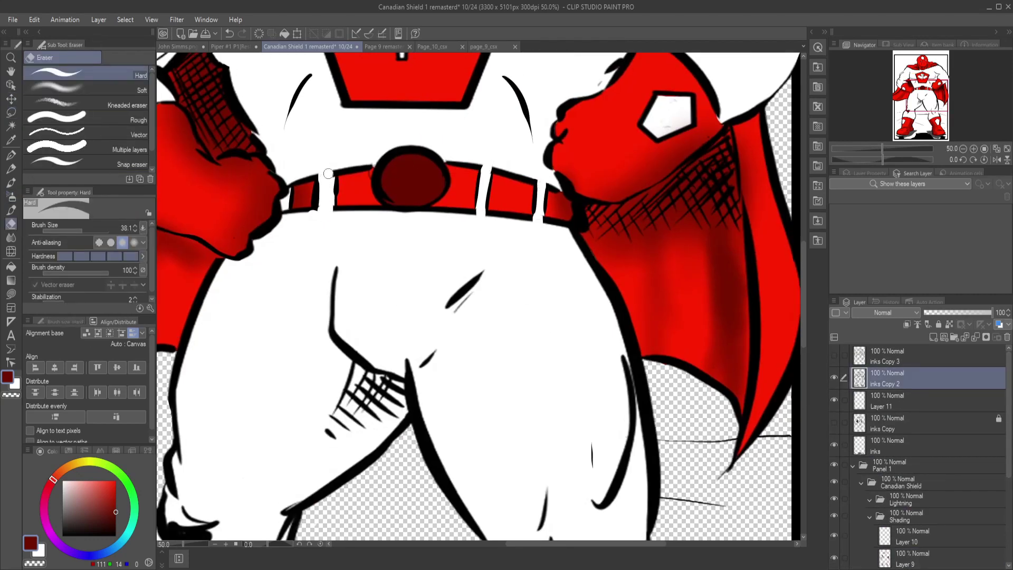
pyautogui.scroll(-1, 371, 231)
pyautogui.click(85, 231)
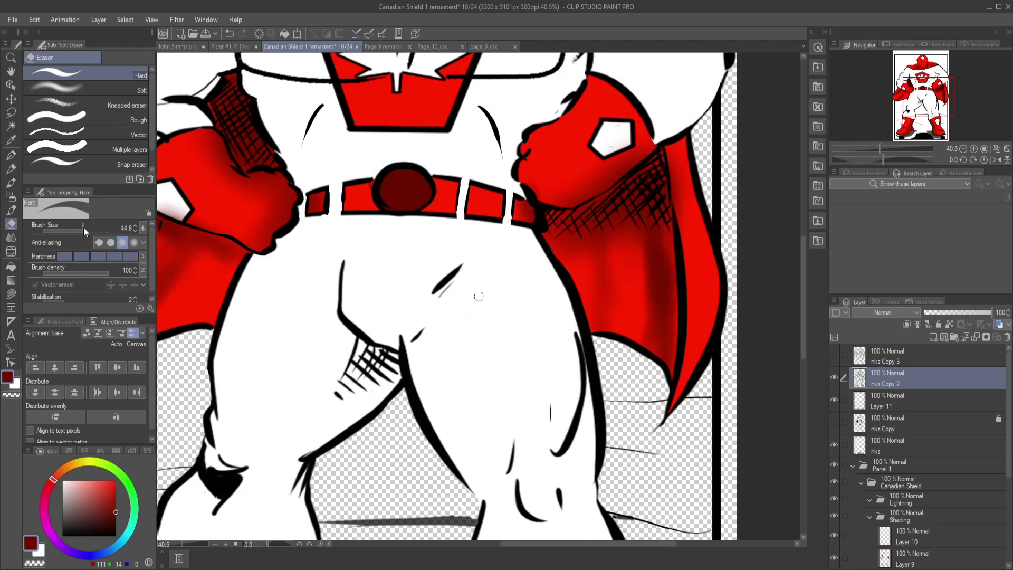
pyautogui.scroll(-3, 640, 150)
pyautogui.hotkey('alt', '[')
pyautogui.hotkey('alt', '[')
pyautogui.hotkey('alt', '[')
pyautogui.hotkey('alt', '[')
pyautogui.hotkey('alt', '[')
pyautogui.hotkey('alt', '[')
pyautogui.hotkey('alt', '[')
pyautogui.hotkey('alt', '[')
# - Shade the legs, hip, arm, right hand and inner right knee grey on Layer 10
pyautogui.keyDown('ctrl'); pyautogui.click(885, 389); pyautogui.keyUp('ctrl')
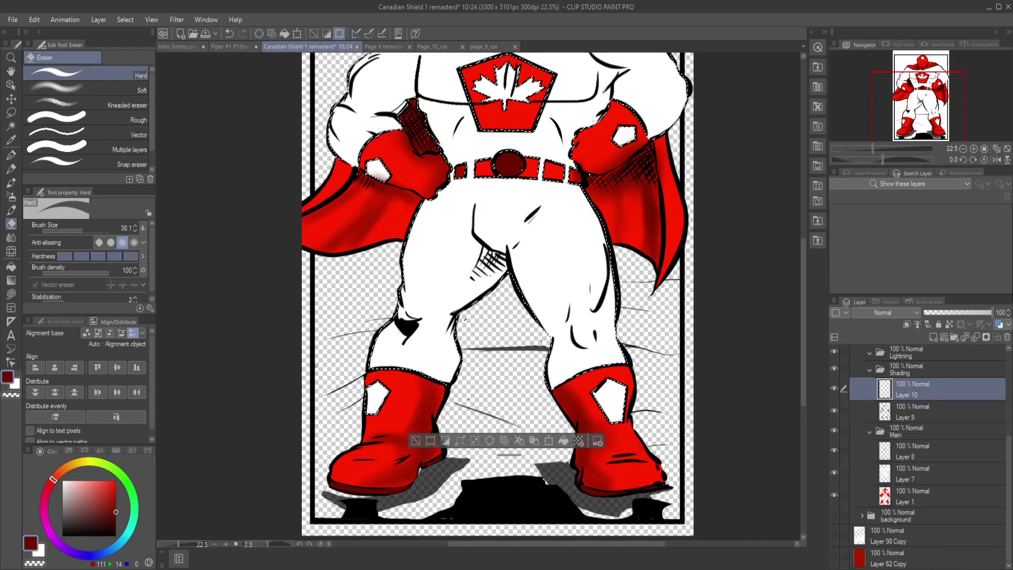
pyautogui.press('b')
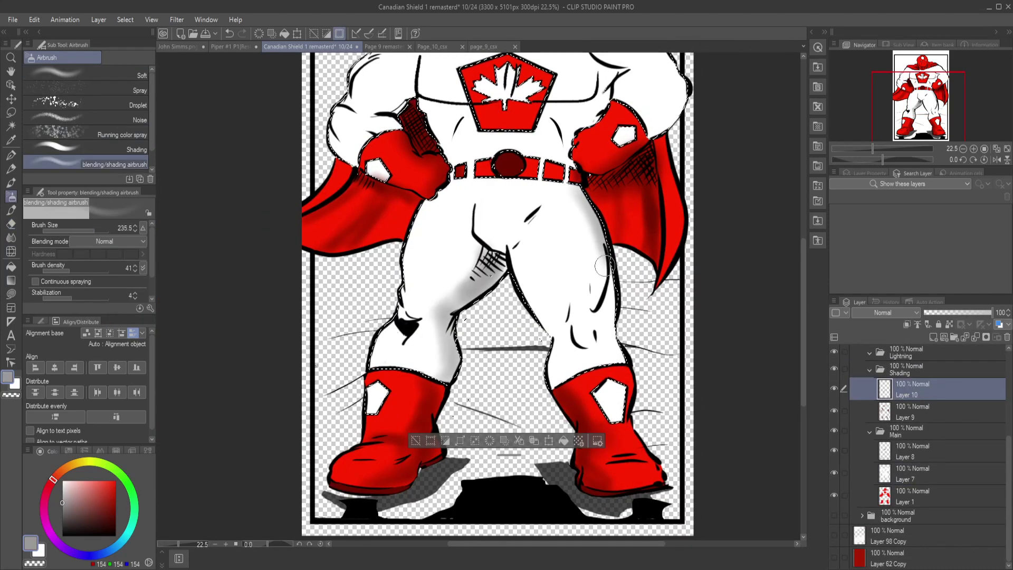
pyautogui.moveTo(422, 211); pyautogui.dragTo(393, 365)
pyautogui.moveTo(424, 174)
pyautogui.mouseDown()
pyautogui.moveTo(411, 122)
pyautogui.moveTo(427, 222)
pyautogui.mouseUp()
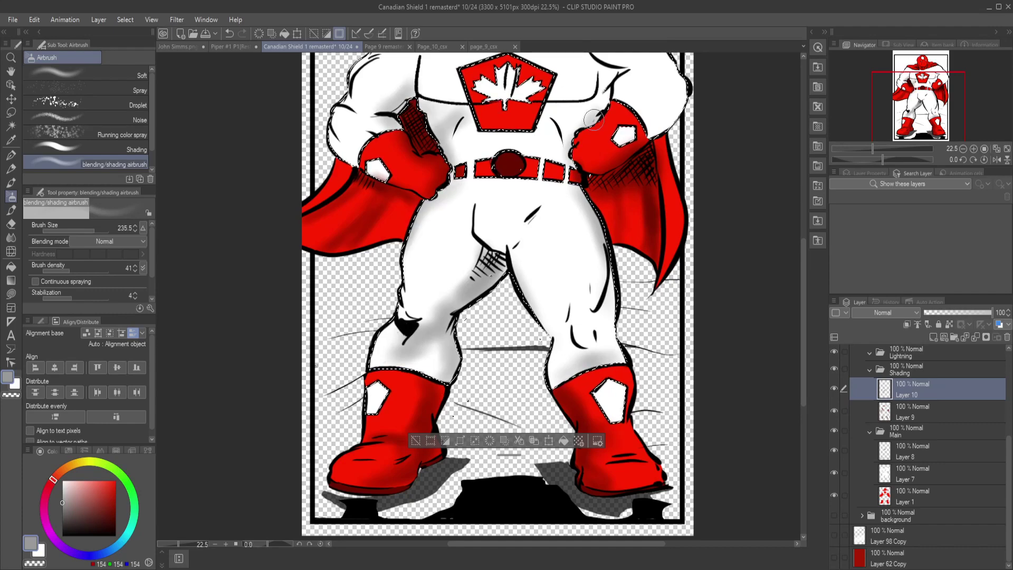
pyautogui.moveTo(607, 95); pyautogui.dragTo(602, 137)
pyautogui.moveTo(602, 106)
pyautogui.mouseDown()
pyautogui.moveTo(601, 286)
pyautogui.moveTo(644, 327)
pyautogui.mouseUp()
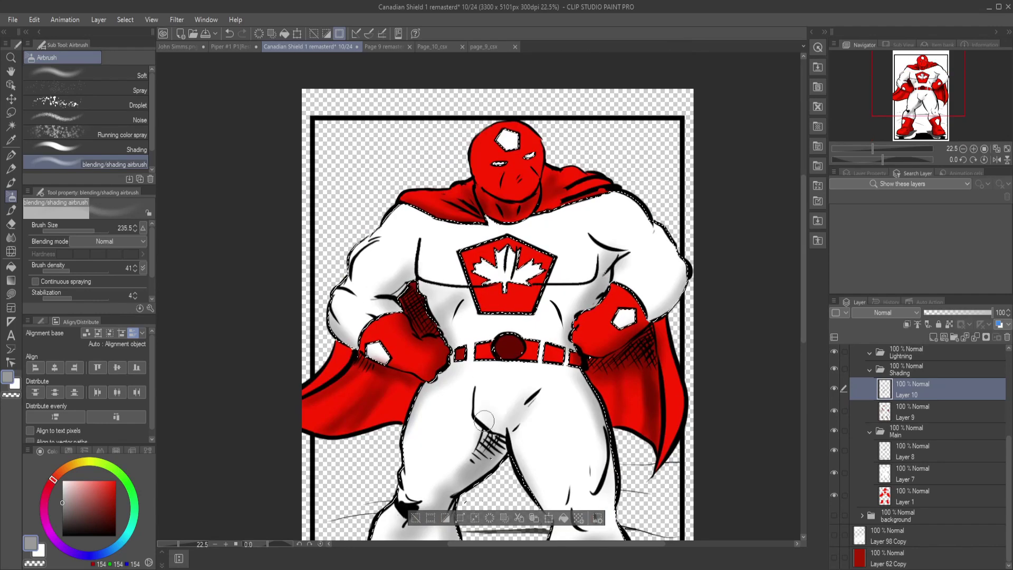
pyautogui.scroll(-3, 554, 354)
pyautogui.moveTo(554, 354); pyautogui.dragTo(513, 330)
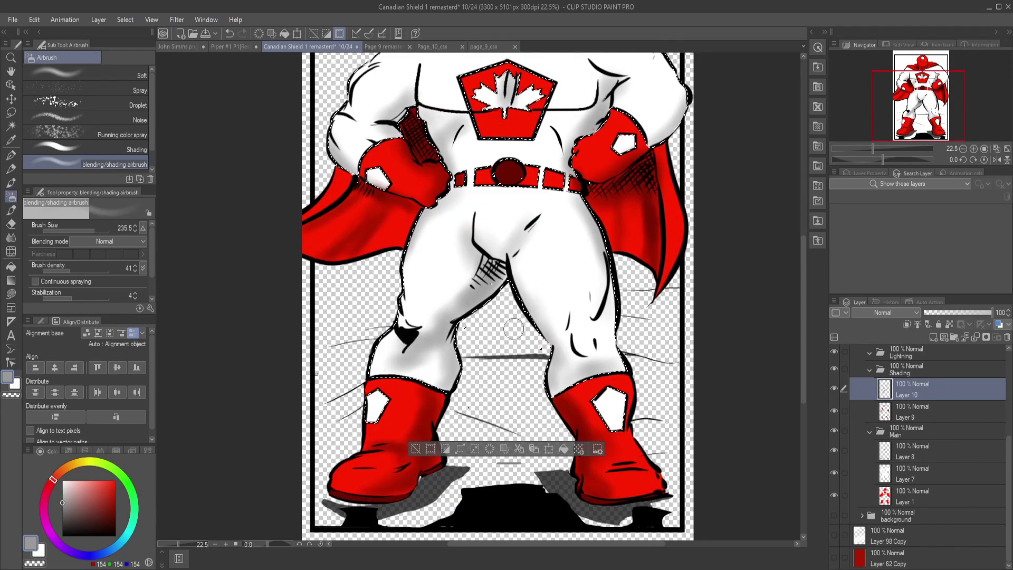
pyautogui.scroll(-3, 606, 422)
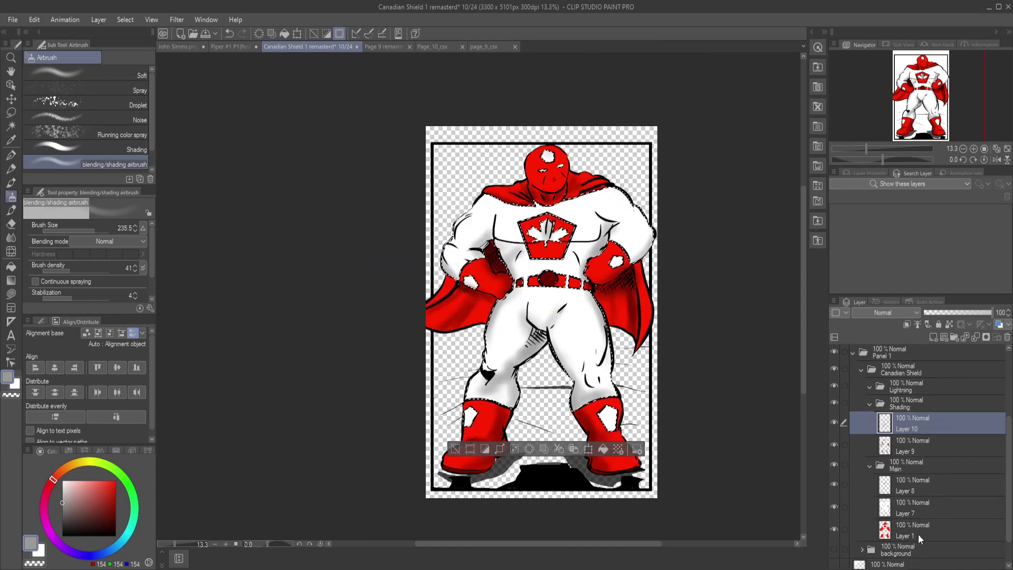
# - Add soft-airbrushed pink highlights on both gloves and the helmet, using pink sampled from the canvas
pyautogui.keyDown('alt'); pyautogui.click(457, 448); pyautogui.keyUp('alt')
pyautogui.press('.')
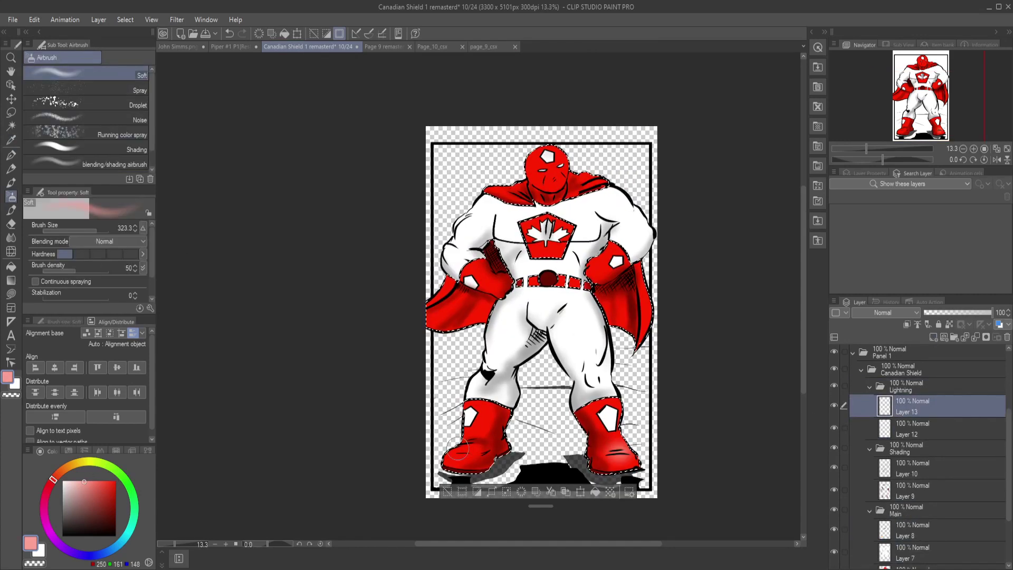
pyautogui.moveTo(596, 269); pyautogui.dragTo(609, 253)
pyautogui.moveTo(465, 275); pyautogui.dragTo(477, 264)
pyautogui.moveTo(533, 164); pyautogui.dragTo(549, 156)
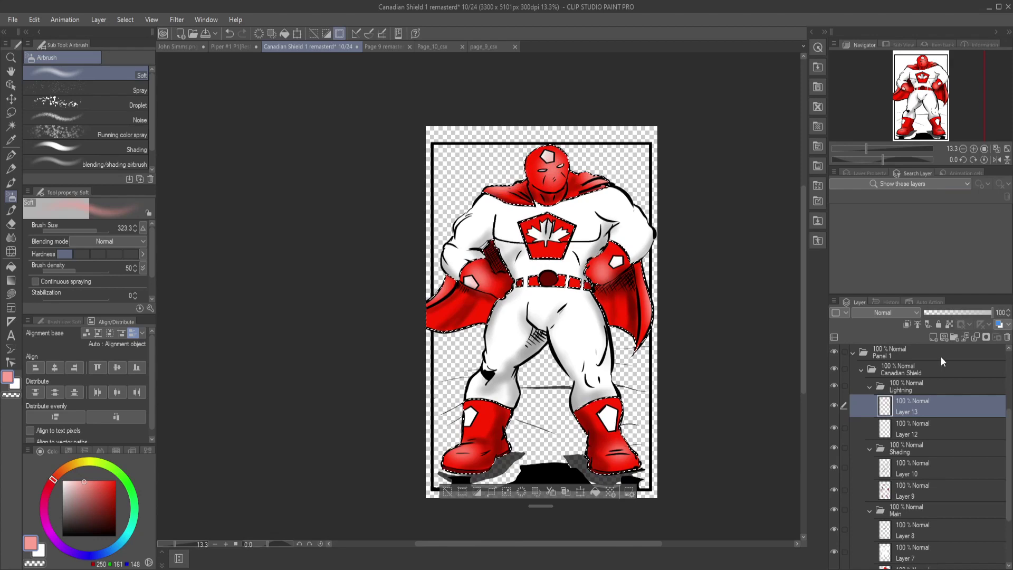
# - Set up a pale pink highlight colour at brush size 84 on Lightning Layer 12
pyautogui.click(918, 429)
pyautogui.click(67, 482)
pyautogui.click(88, 230)
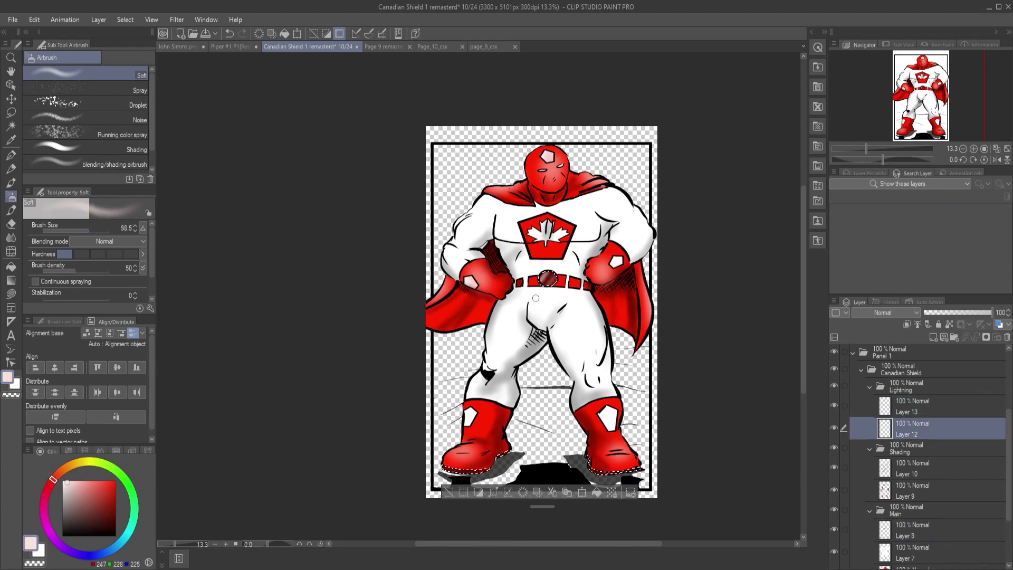
# - Shade across the top of the shoulders in grey on Layer 10
pyautogui.click(918, 468)
pyautogui.keyDown('alt'); pyautogui.click(489, 196); pyautogui.keyUp('alt')
pyautogui.press(',')
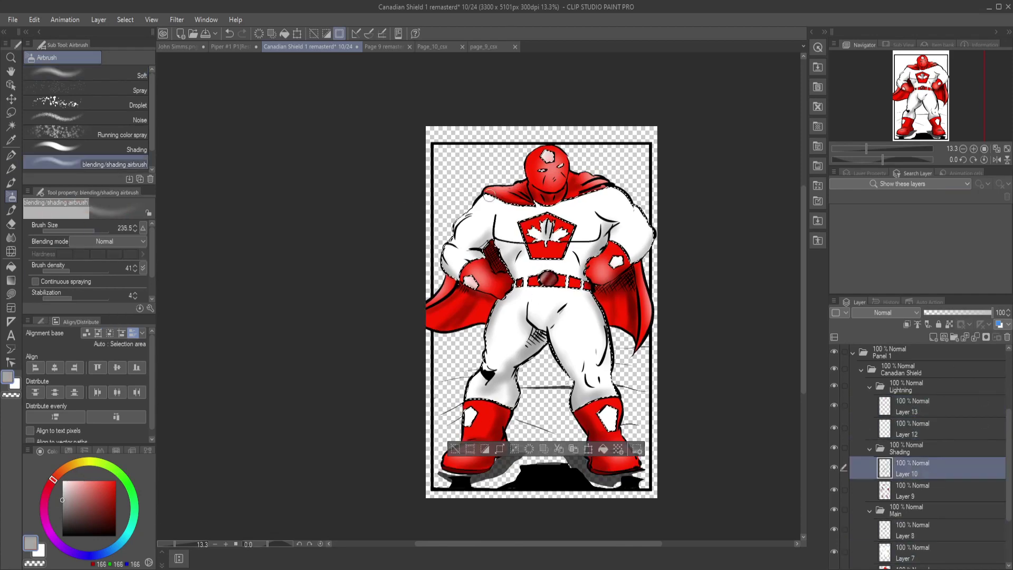
pyautogui.moveTo(477, 193)
pyautogui.mouseDown()
pyautogui.moveTo(539, 203)
pyautogui.moveTo(590, 190)
pyautogui.mouseUp()
pyautogui.press('m')
pyautogui.hotkey('ctrl', 'd')
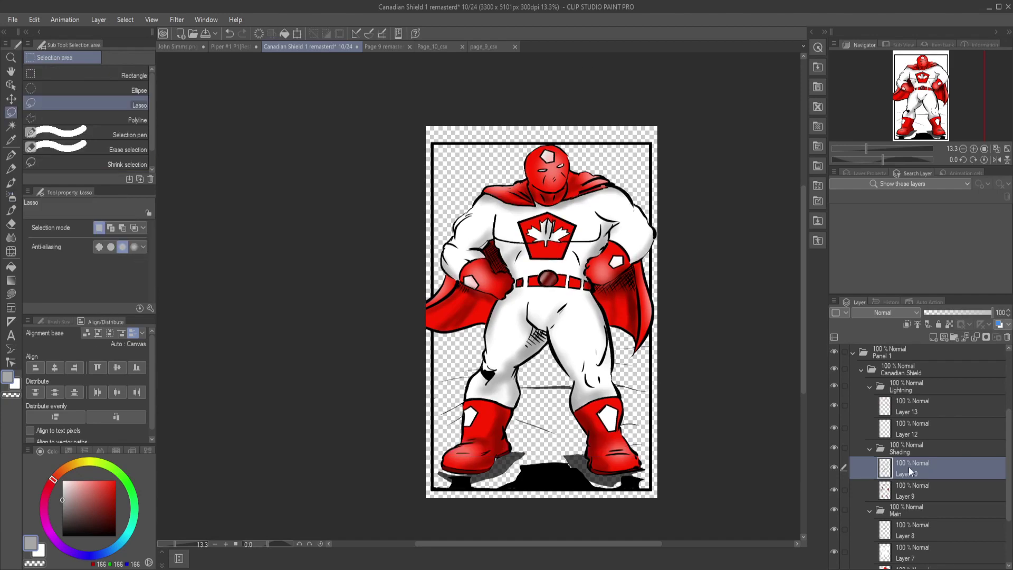
# - Replace the flat blue sky with soft light-blue airbrushing and move that layer below Layer 3
pyautogui.click(834, 518)
pyautogui.hotkey('ctrl', 'shift', 'd')
pyautogui.press('Delete')
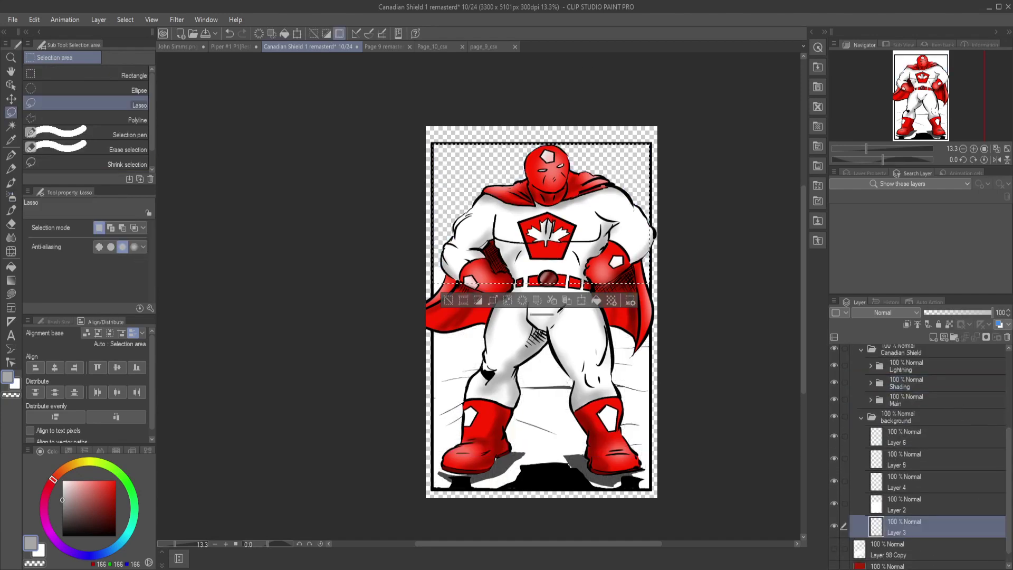
pyautogui.press('b')
pyautogui.moveTo(663, 262); pyautogui.dragTo(491, 196)
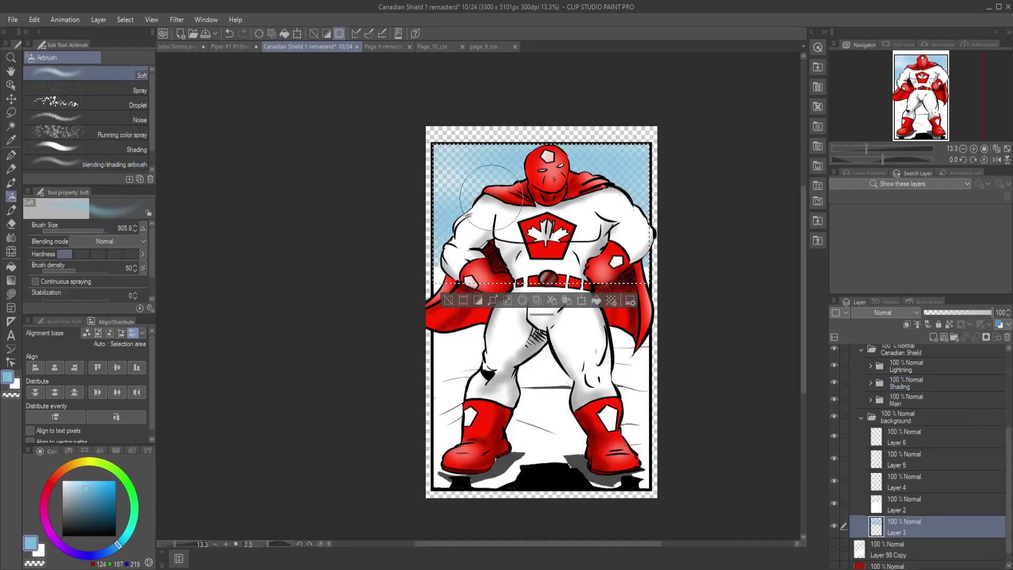
pyautogui.moveTo(901, 525); pyautogui.dragTo(901, 551)
pyautogui.press('x')
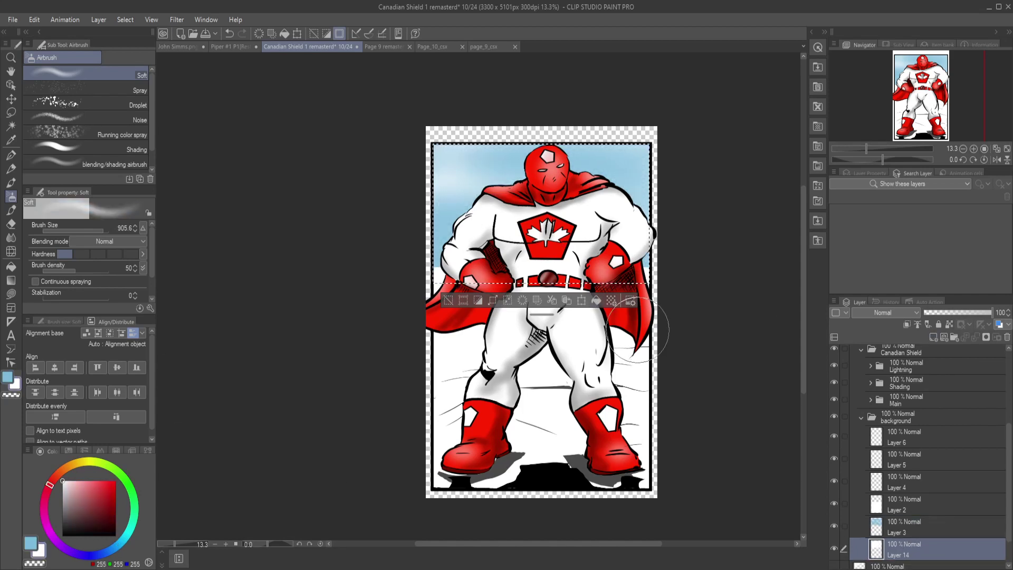
# - Add a new layer for ground shading, pick the blending/shading airbrush, and make Layer 11 the working layer
pyautogui.click(933, 336)
pyautogui.click(94, 162)
pyautogui.hotkey('ctrl', 'd')
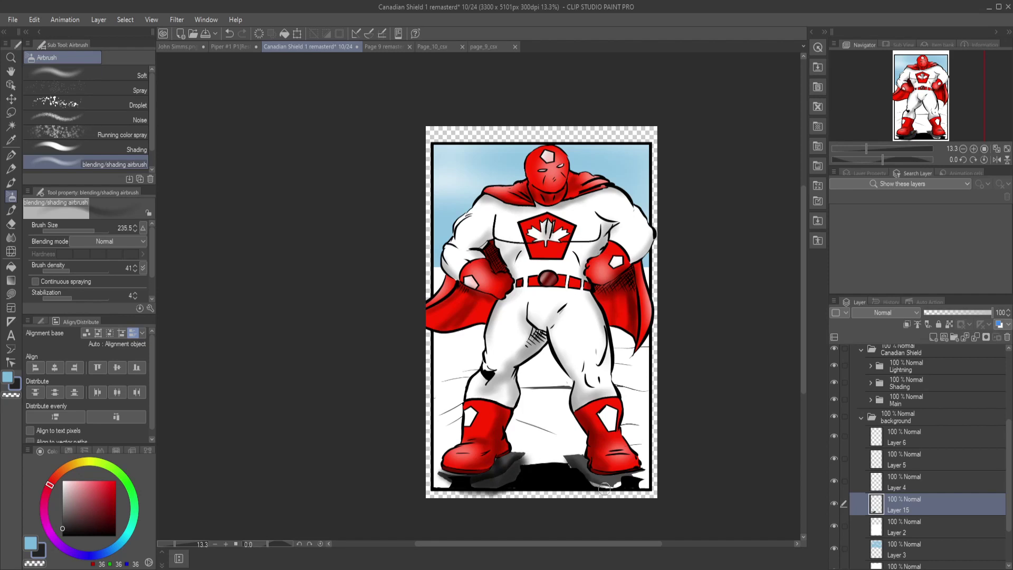
pyautogui.click(1009, 390)
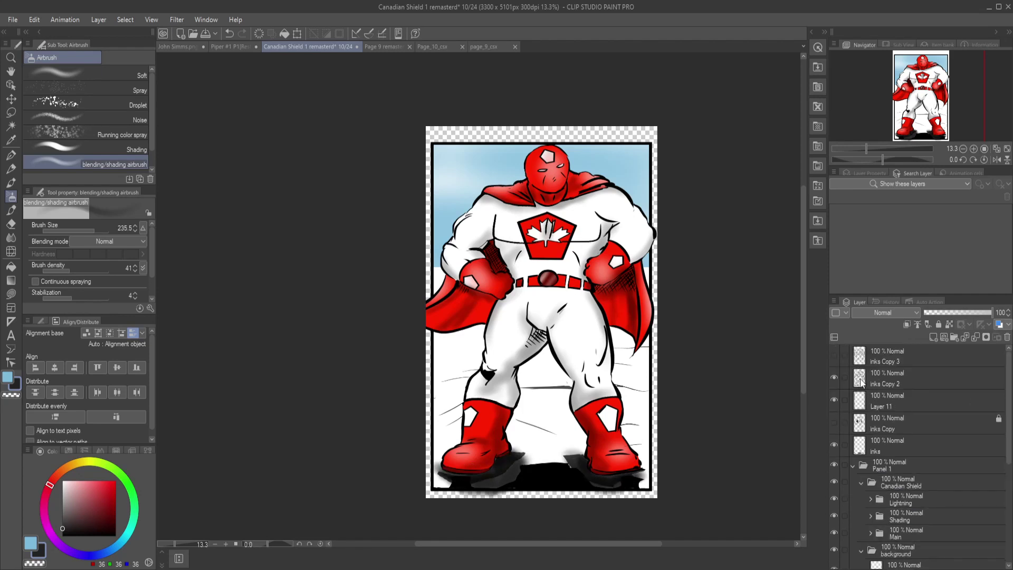
pyautogui.click(886, 401)
# - Select areas around the panel and the whole canvas while moving between the inks Copy 2 and Layer 15 layers
pyautogui.press('w')
pyautogui.keyDown('ctrl'); pyautogui.click(859, 400); pyautogui.keyUp('ctrl')
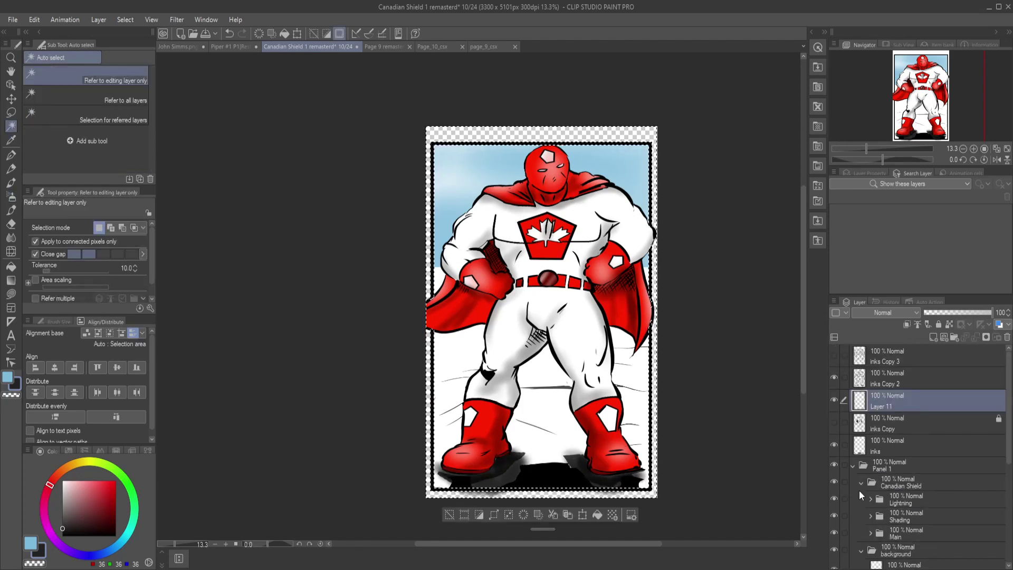
pyautogui.hotkey('ctrl', 'd')
pyautogui.hotkey('alt', ']')
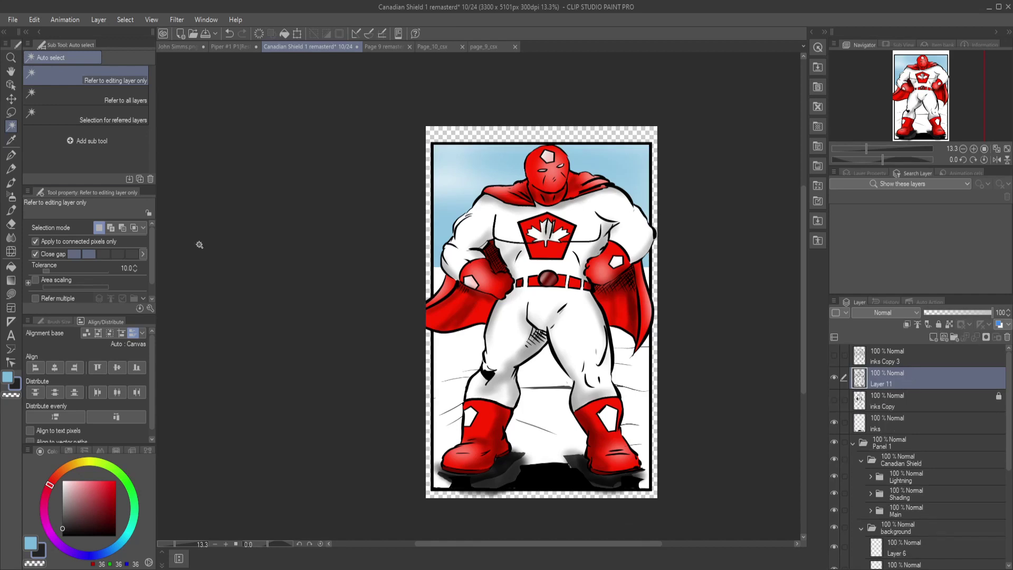
pyautogui.hotkey('ctrl', 'a')
pyautogui.hotkey('alt', '[')
pyautogui.hotkey('ctrl', 'd')
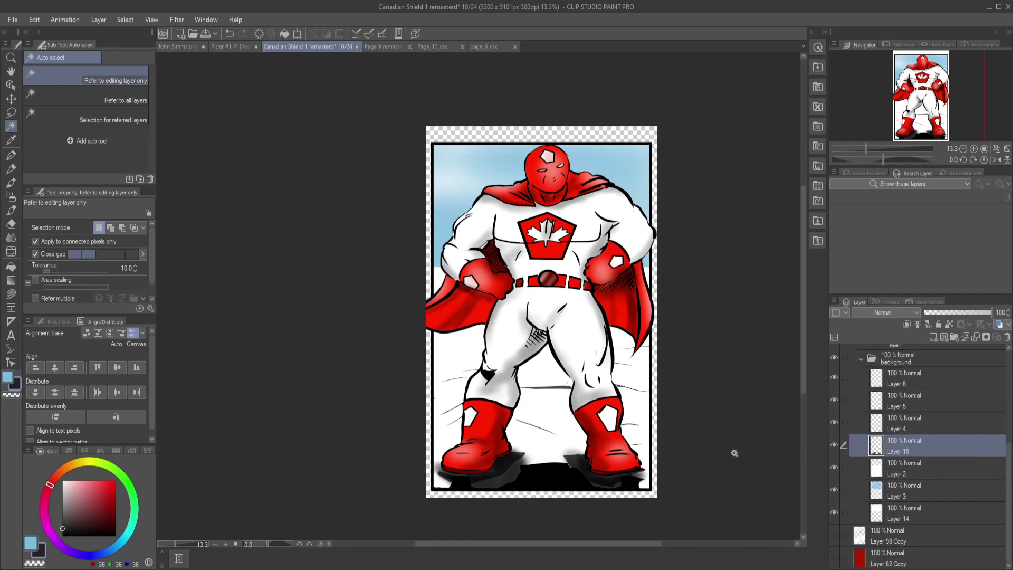
# - Make Layer 16 the working layer with the blending/shading airbrush
pyautogui.scroll(10, 924, 448)
pyautogui.click(897, 378)
pyautogui.click(11, 197)
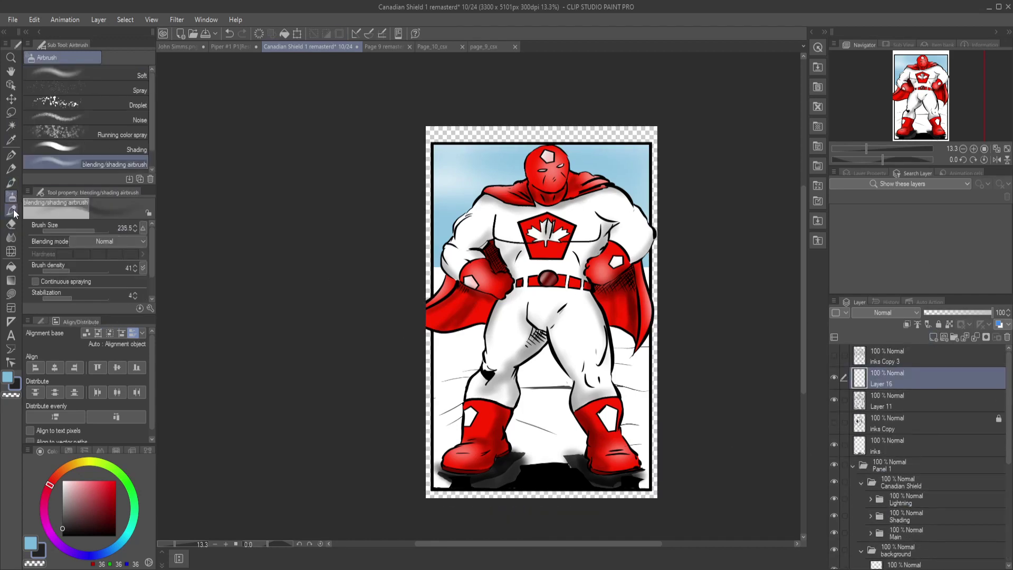
pyautogui.click(11, 210)
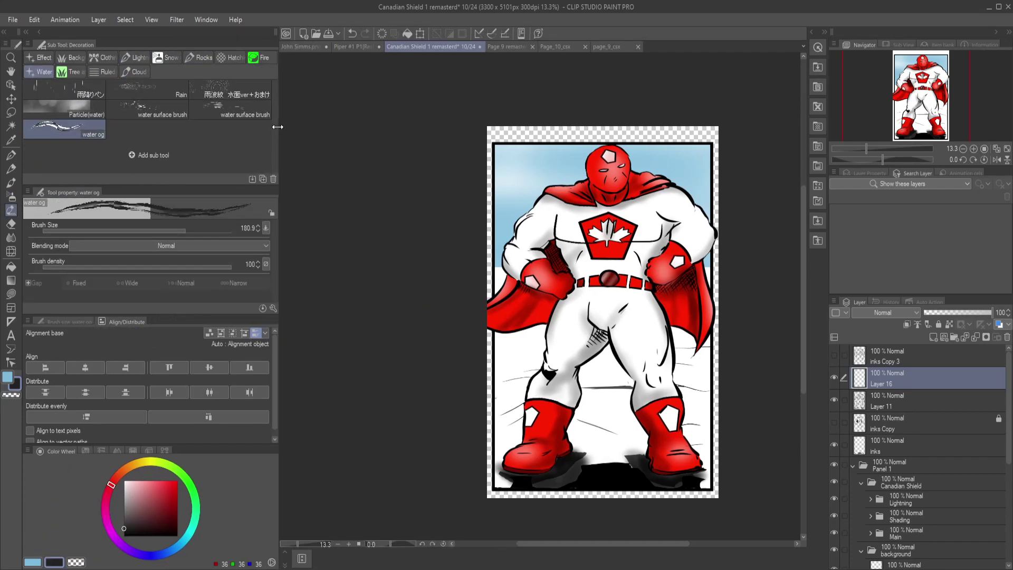
# - Choose the TREE basic decoration brush in black and test a stroke, then undo it
pyautogui.moveTo(155, 158); pyautogui.dragTo(278, 158)
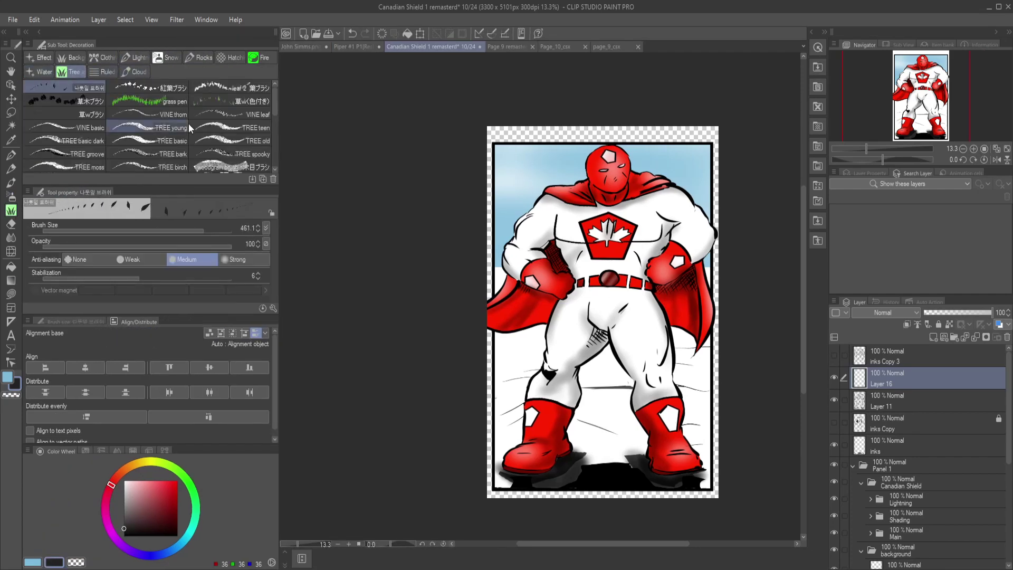
pyautogui.scroll(-3, 189, 125)
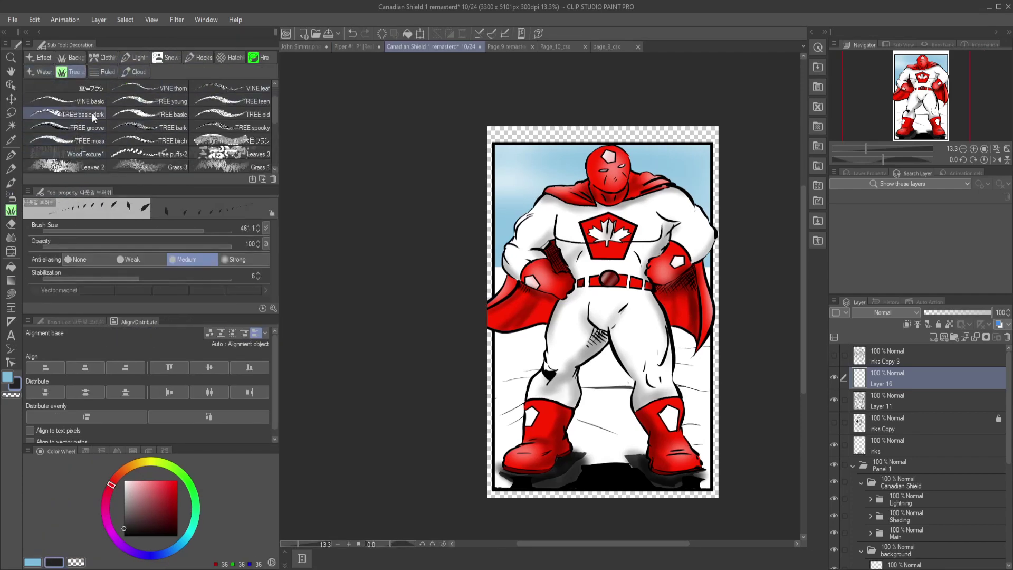
pyautogui.click(150, 113)
pyautogui.click(11, 395)
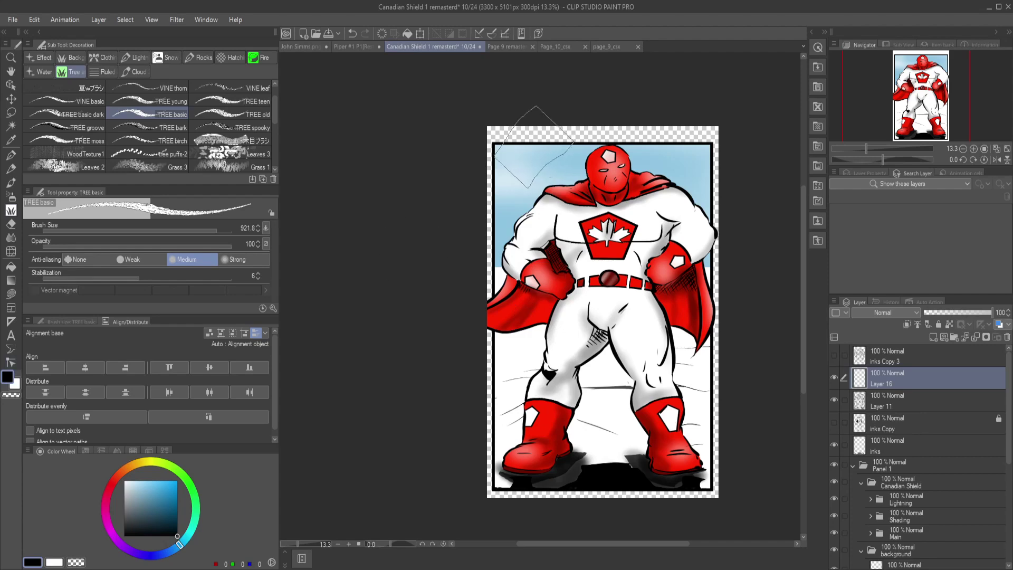
pyautogui.moveTo(534, 146)
pyautogui.mouseDown()
pyautogui.moveTo(519, 380)
pyautogui.moveTo(528, 496)
pyautogui.moveTo(523, 296)
pyautogui.mouseUp()
pyautogui.hotkey('ctrl', 'z')
# - Try the TREE teen and TREE birch brushes with trial strokes, undoing each one
pyautogui.hotkey('ctrl', 'z')
pyautogui.hotkey('ctrl', 'z')
pyautogui.click(230, 101)
pyautogui.moveTo(527, 127); pyautogui.dragTo(528, 449)
pyautogui.hotkey('ctrl', 'z')
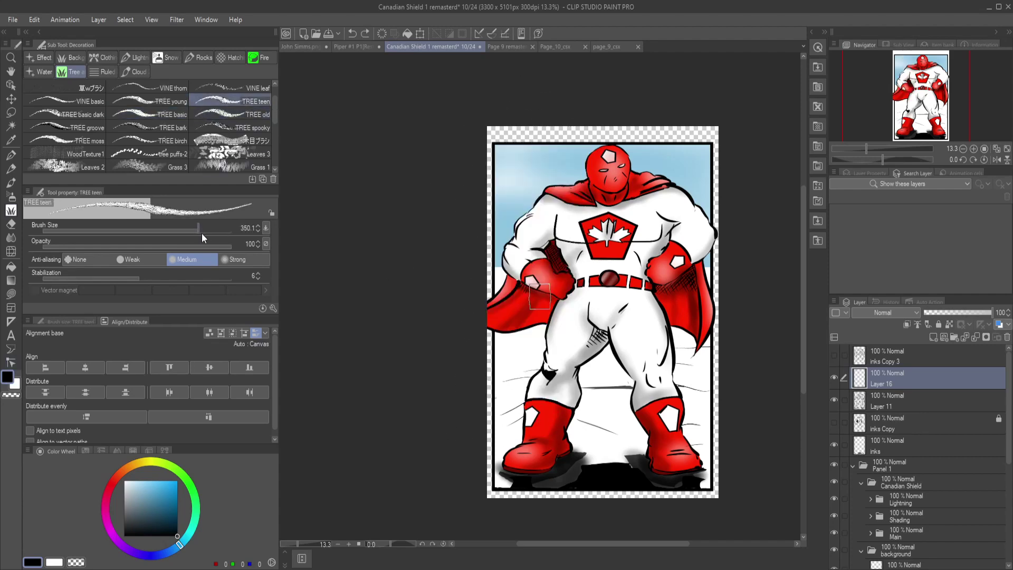
pyautogui.moveTo(534, 126); pyautogui.dragTo(534, 287)
pyautogui.hotkey('ctrl', 'z')
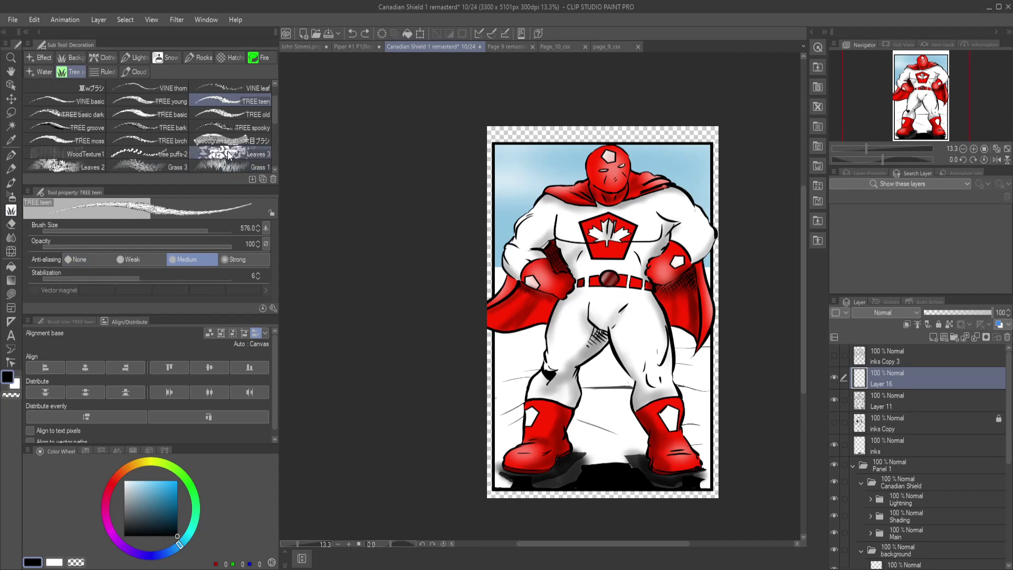
pyautogui.click(151, 140)
pyautogui.moveTo(530, 137); pyautogui.dragTo(529, 280)
pyautogui.hotkey('ctrl', 'z')
pyautogui.hotkey('ctrl', 'z')
pyautogui.hotkey('ctrl', 'z')
pyautogui.moveTo(530, 147); pyautogui.dragTo(530, 295)
pyautogui.hotkey('ctrl', 'z')
# - Draw TREE basic trunks at size 1320 on the left and right, removing lines over the arms
pyautogui.click(150, 114)
pyautogui.click(221, 230)
pyautogui.moveTo(541, 369); pyautogui.dragTo(551, 121)
pyautogui.moveTo(702, 131); pyautogui.dragTo(704, 332)
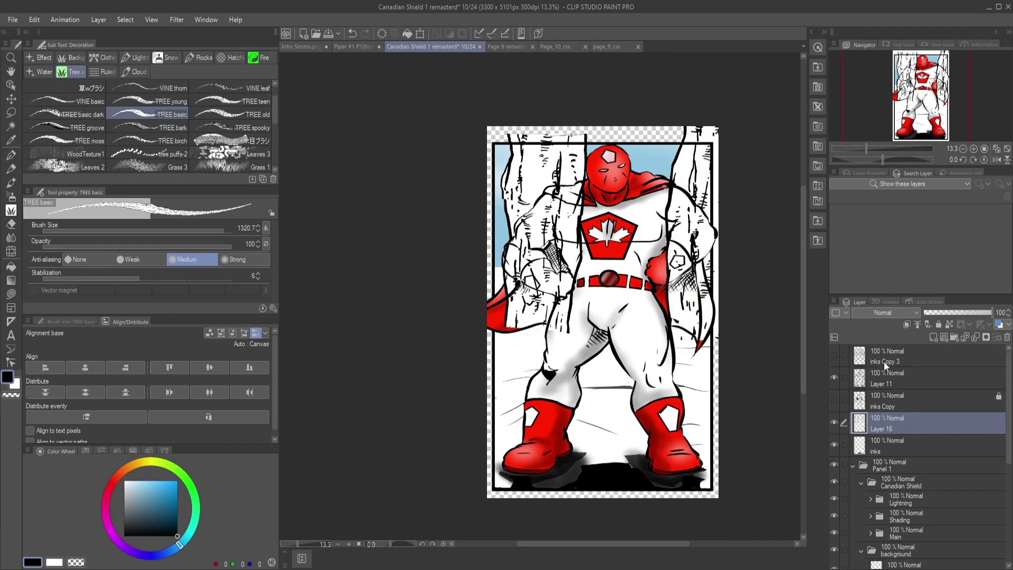
pyautogui.click(10, 126)
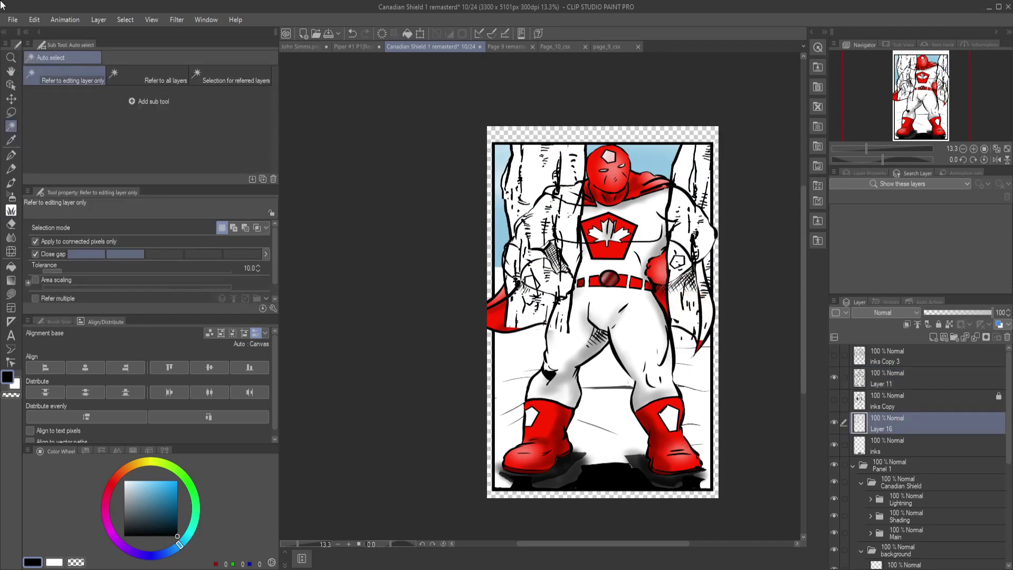
pyautogui.hotkey('ctrl', 'z')
pyautogui.hotkey('ctrl', 'z')
pyautogui.press('e')
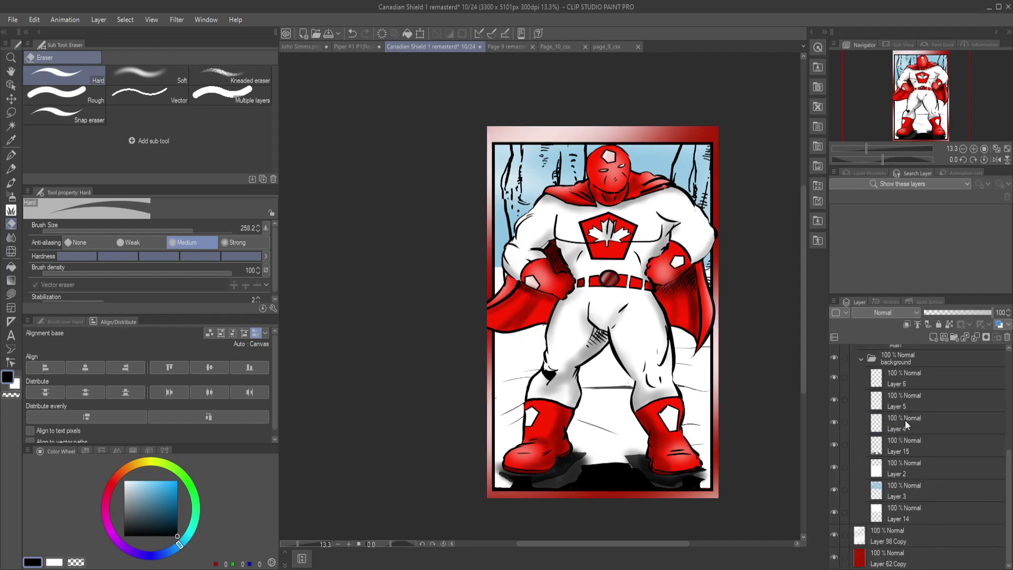
# - Eyedrop a brown from the Page 9 remastered document and return to the Canadian Shield document
pyautogui.click(515, 47)
pyautogui.click(458, 46)
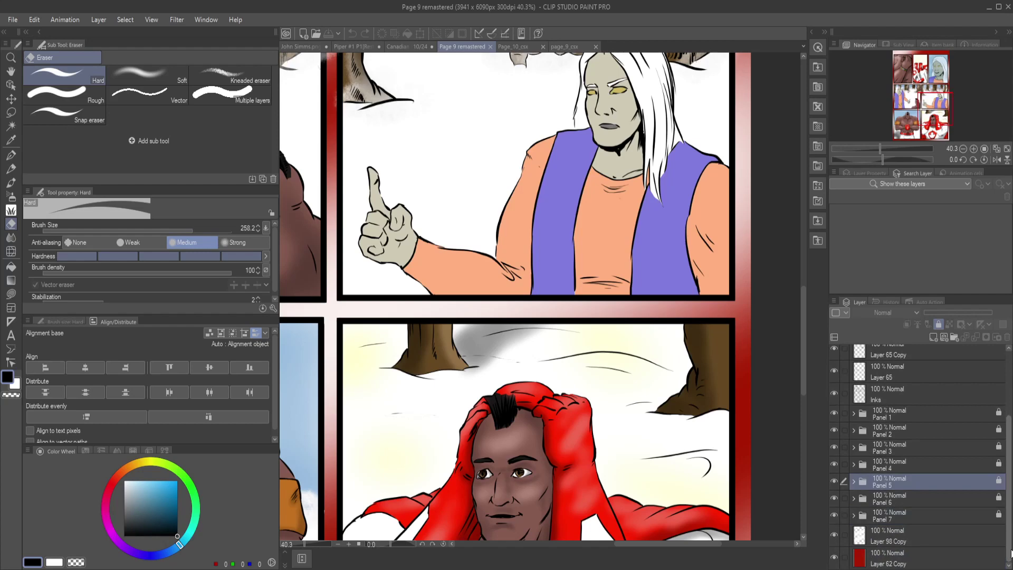
pyautogui.press('i')
pyautogui.hotkey('ctrl', 'shift', 'Tab')
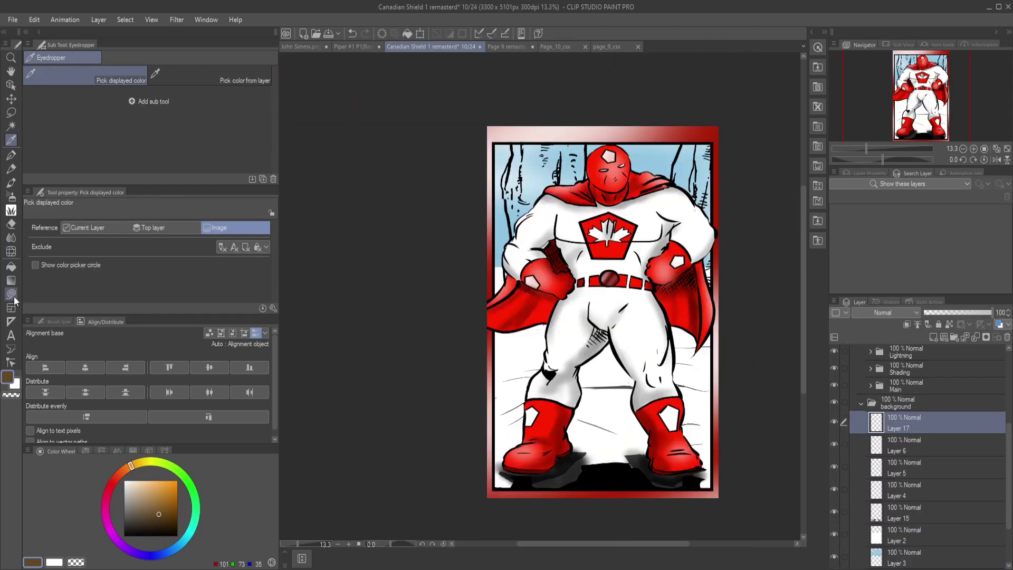
pyautogui.press('u')
# - Lasso-fill both tree trunks behind the hero's shoulders brown
pyautogui.scroll(4, 342, 399)
pyautogui.moveTo(445, 236); pyautogui.dragTo(538, 230)
pyautogui.moveTo(409, 194); pyautogui.dragTo(409, 196)
pyautogui.moveTo(538, 544); pyautogui.dragTo(634, 553)
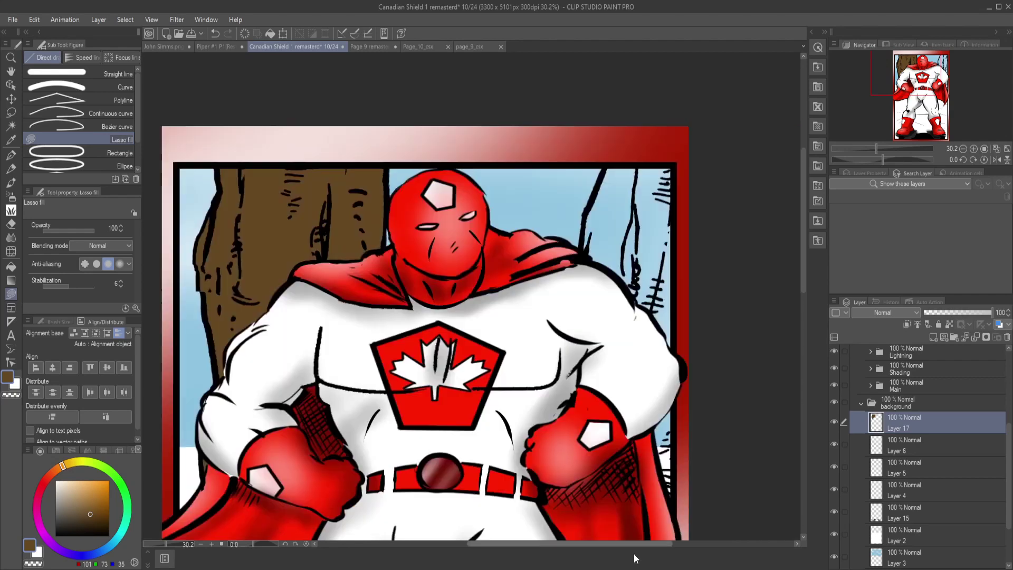
pyautogui.moveTo(658, 405); pyautogui.dragTo(653, 413)
pyautogui.moveTo(581, 257); pyautogui.dragTo(654, 343)
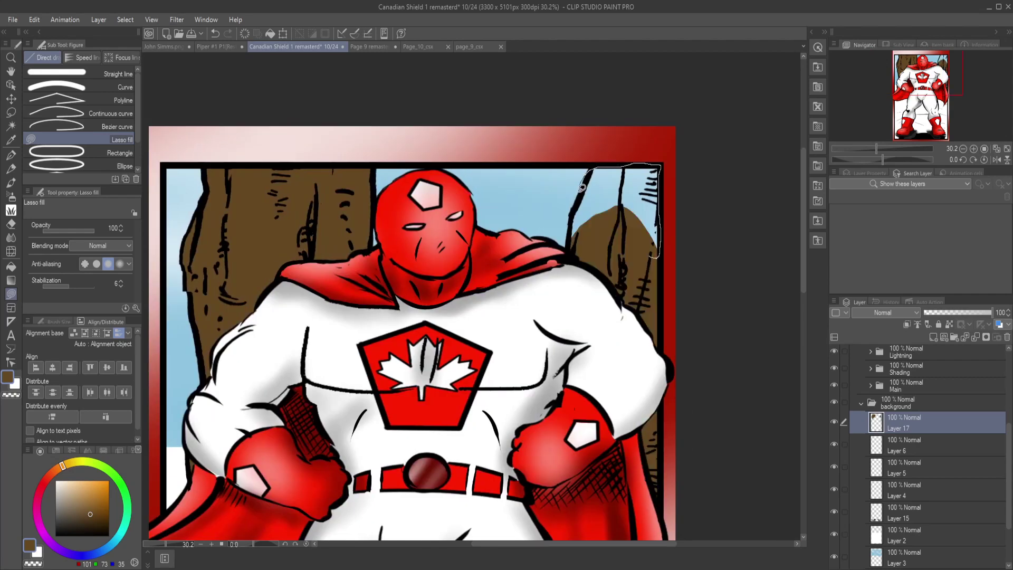
pyautogui.moveTo(582, 187); pyautogui.dragTo(585, 177)
pyautogui.press('e')
# - Select the brown tree areas and add a new shading layer with a light brown soft airbrush
pyautogui.hotkey('ctrl', 'shift', 'a')
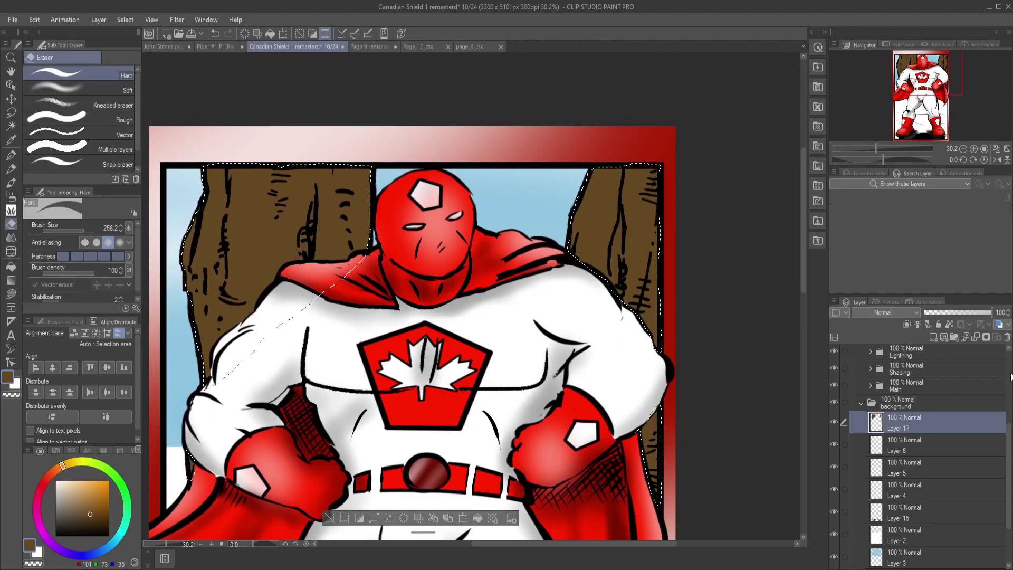
pyautogui.press('b')
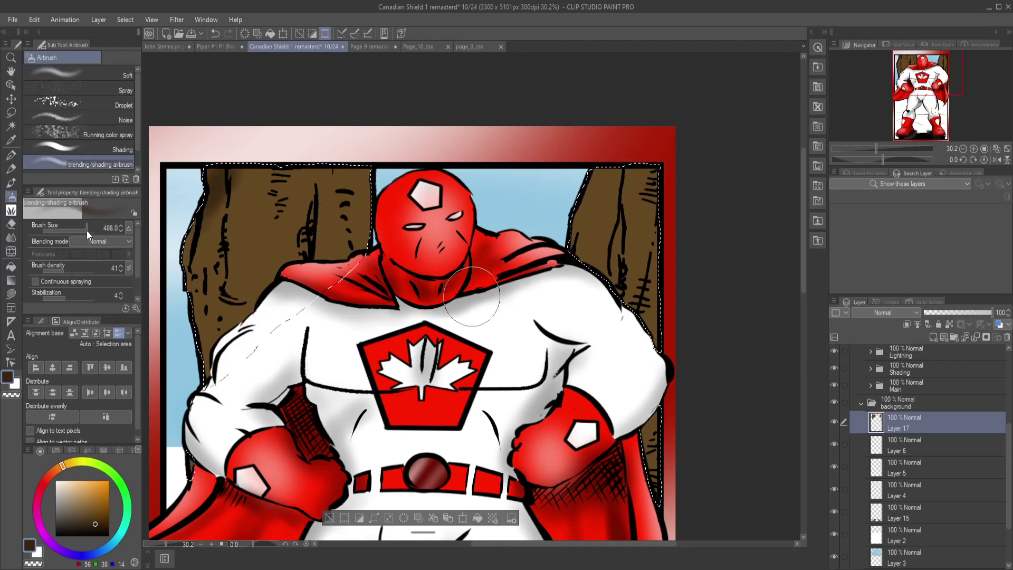
pyautogui.hotkey('ctrl', 'shift', 'n')
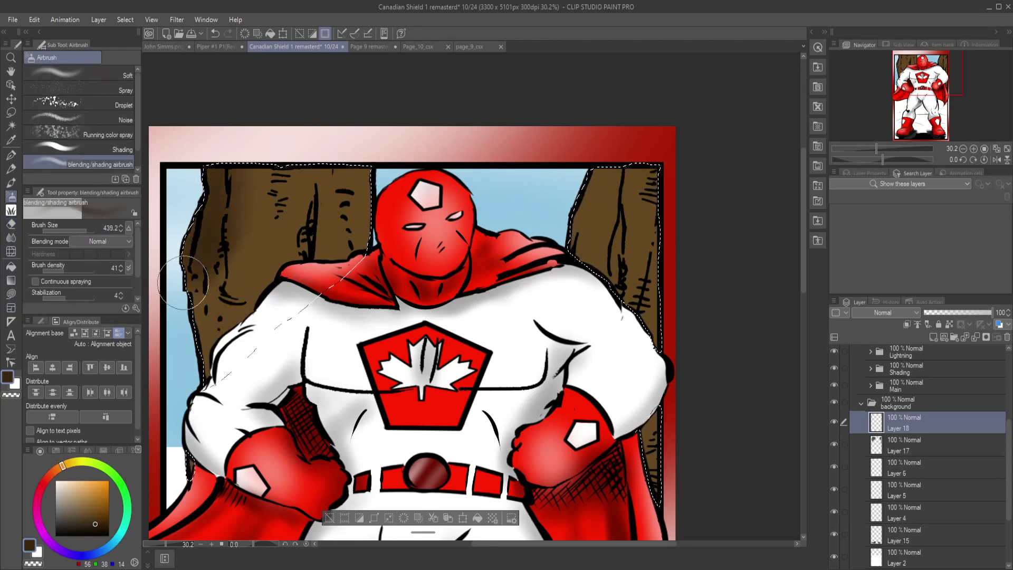
pyautogui.press('b')
pyautogui.keyDown('alt'); pyautogui.click(337, 222); pyautogui.keyUp('alt')
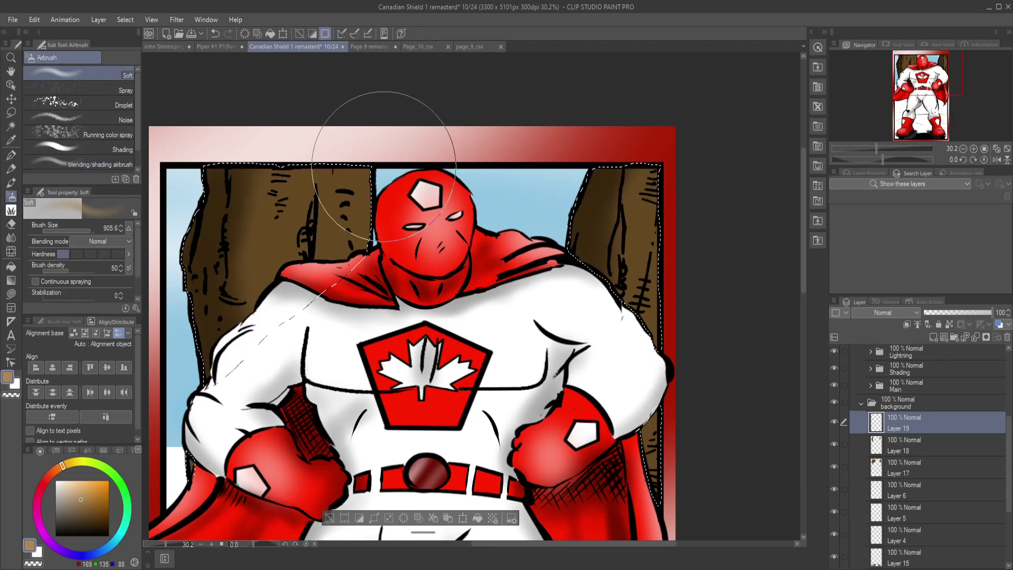
pyautogui.press('m')
pyautogui.scroll(-3, 276, 127)
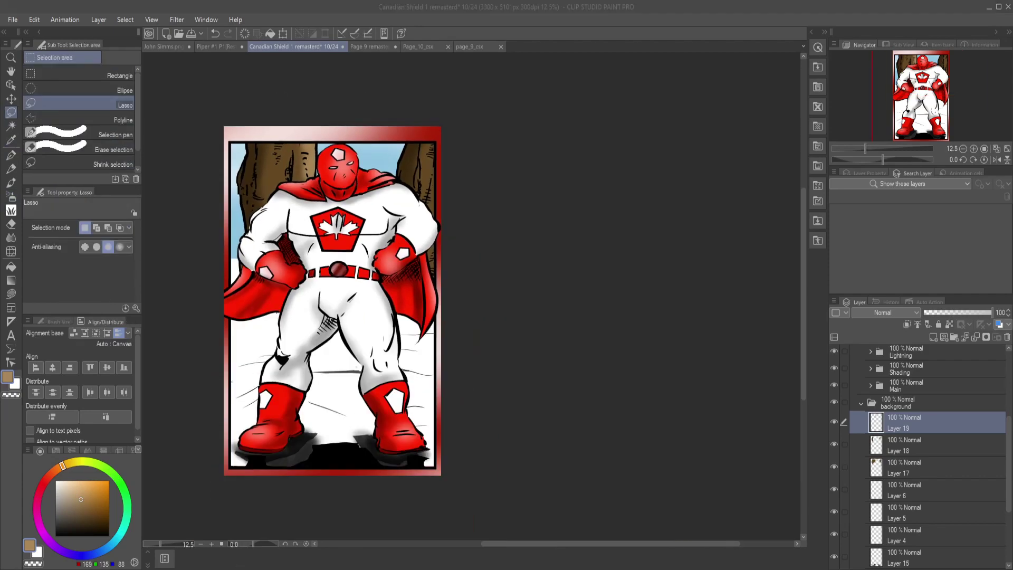